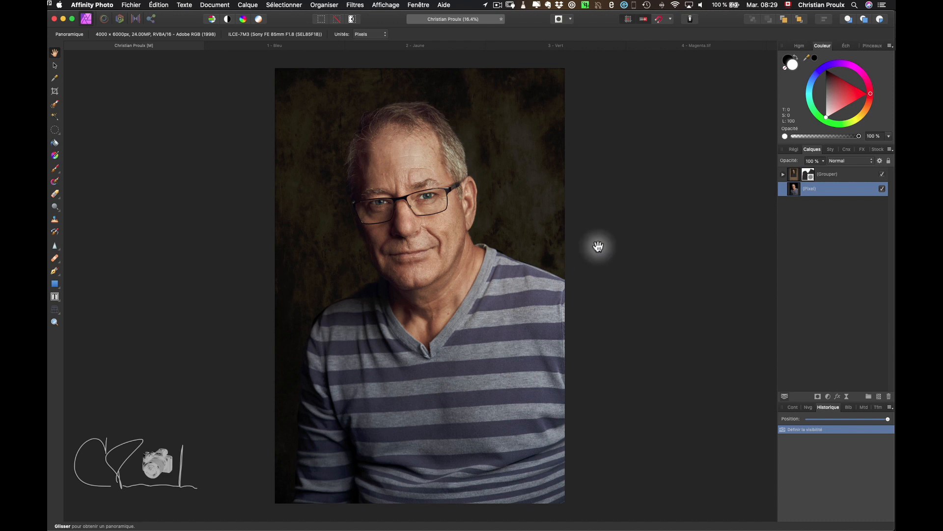
Compare the portrait with and without the retouching group, and expand the group to review its layer stack.
click(881, 173)
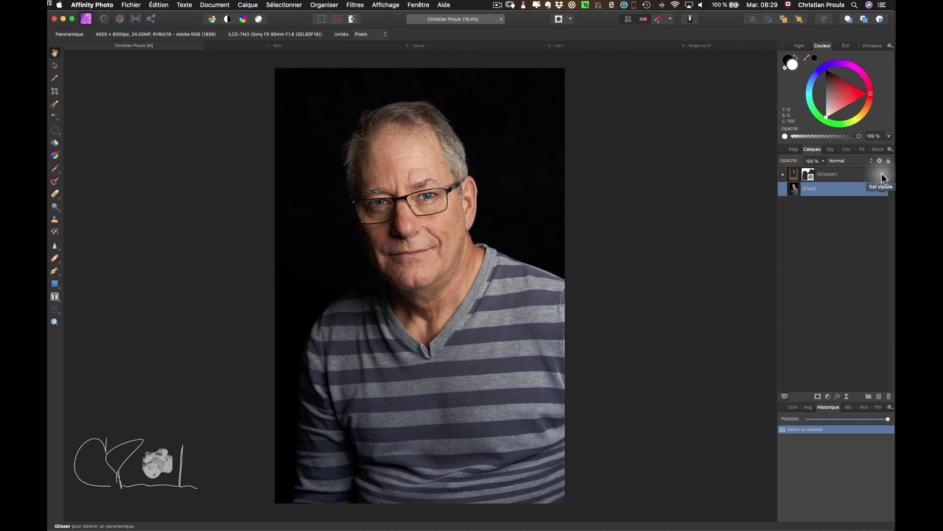
click(881, 174)
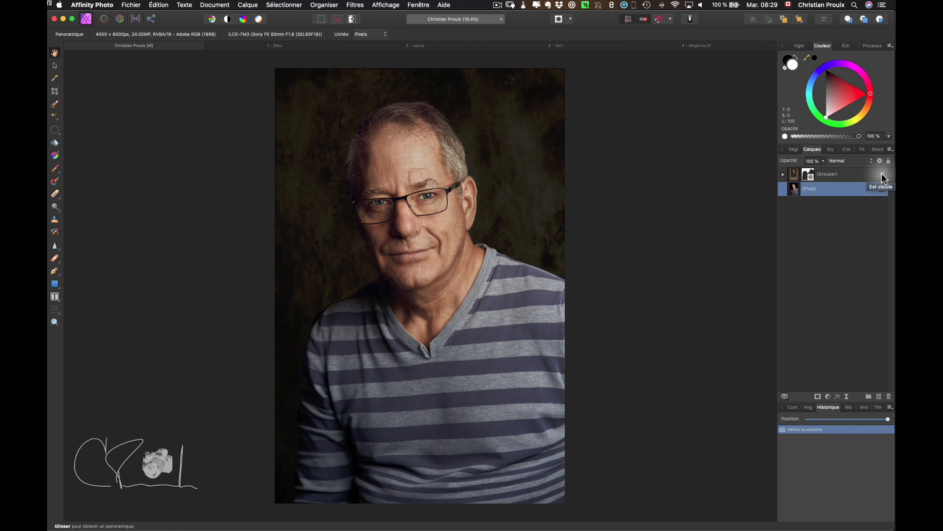
click(783, 175)
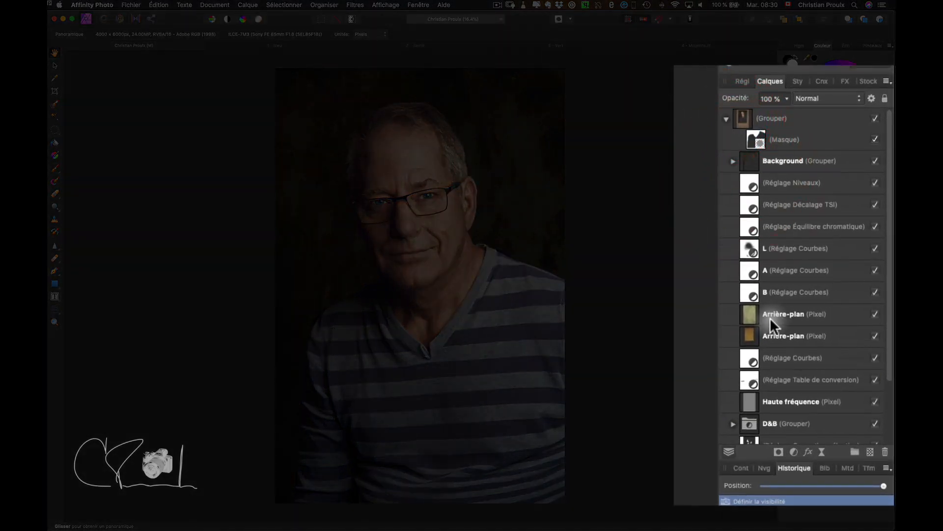
scroll(770, 318, down, 5)
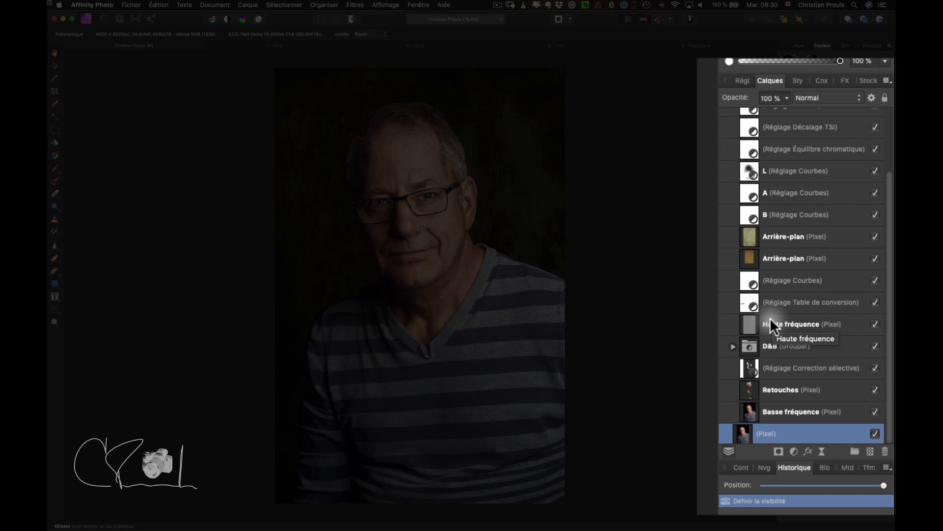
scroll(808, 175, up, 3)
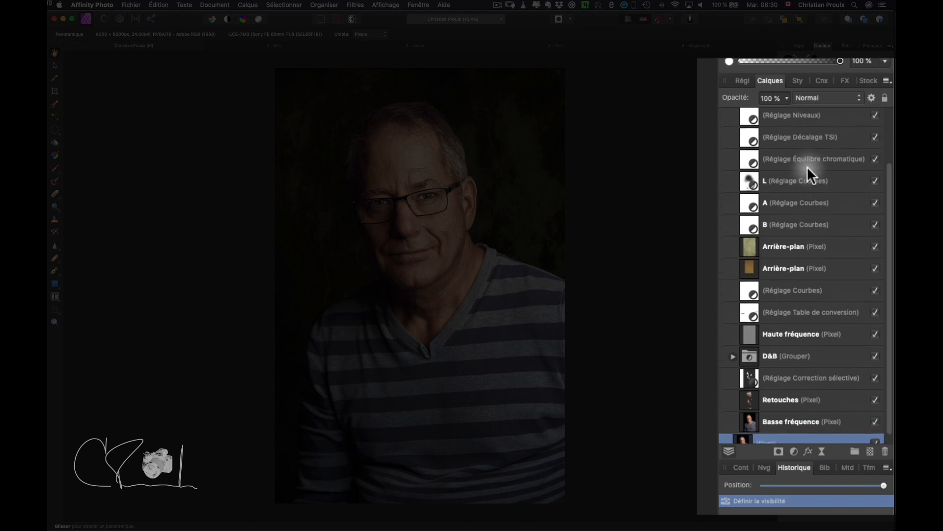
scroll(809, 175, up, 3)
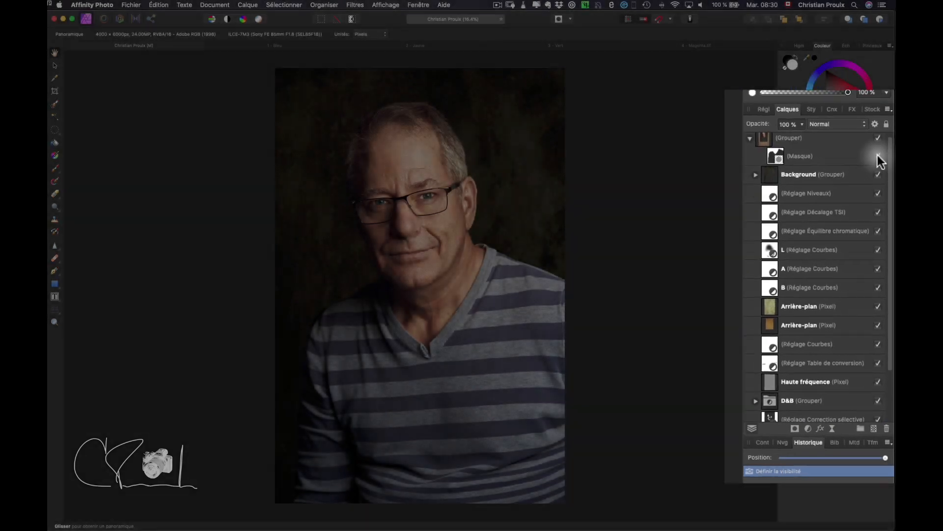
Hide the group's mask and all its layers from Background down to Basse fréquence, and select the original pixel layer beneath.
click(875, 134)
click(870, 201)
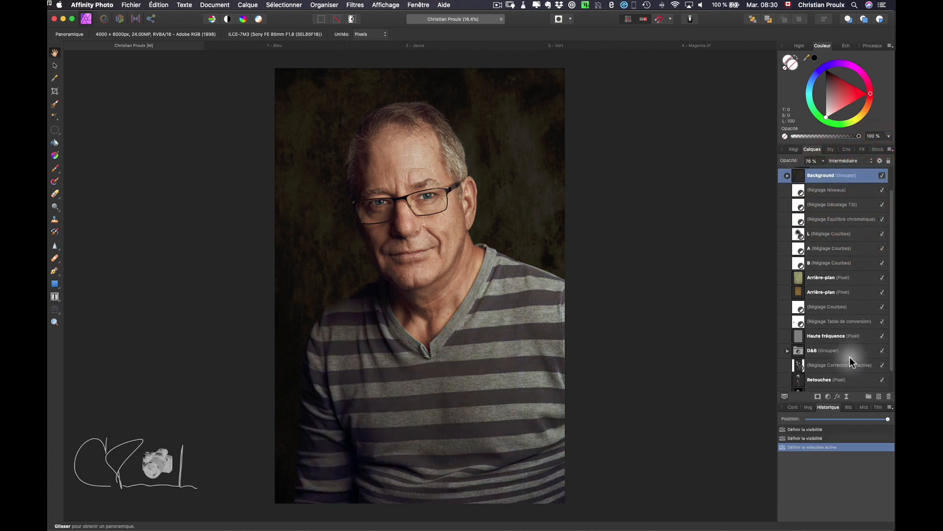
scroll(854, 364, down, 3)
shift+click(858, 371)
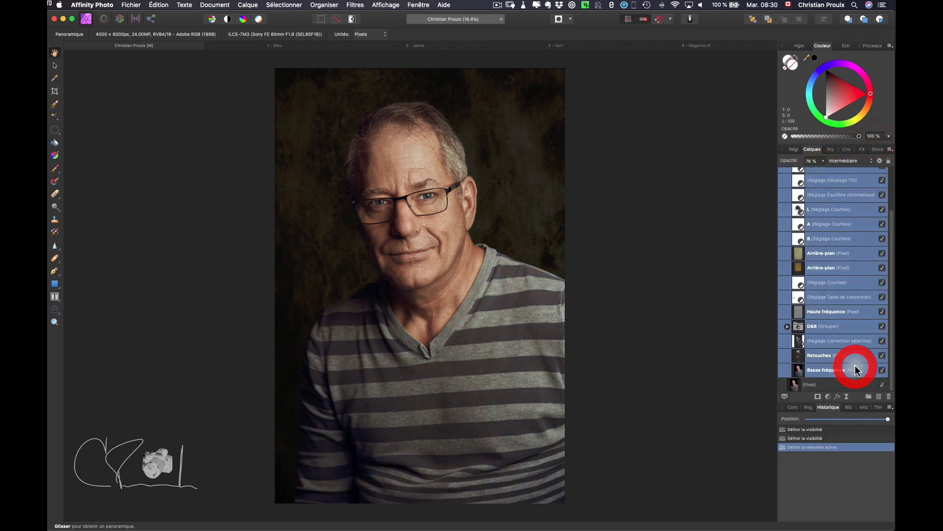
click(880, 371)
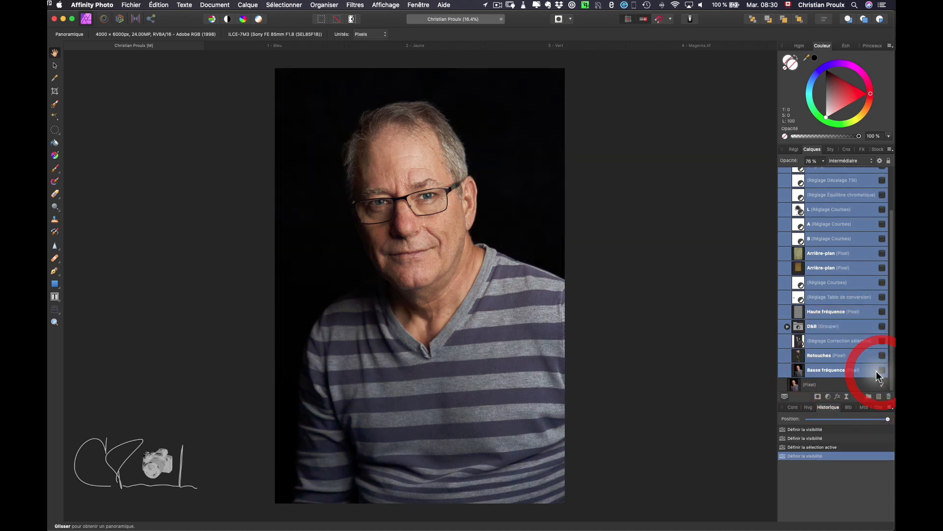
click(816, 386)
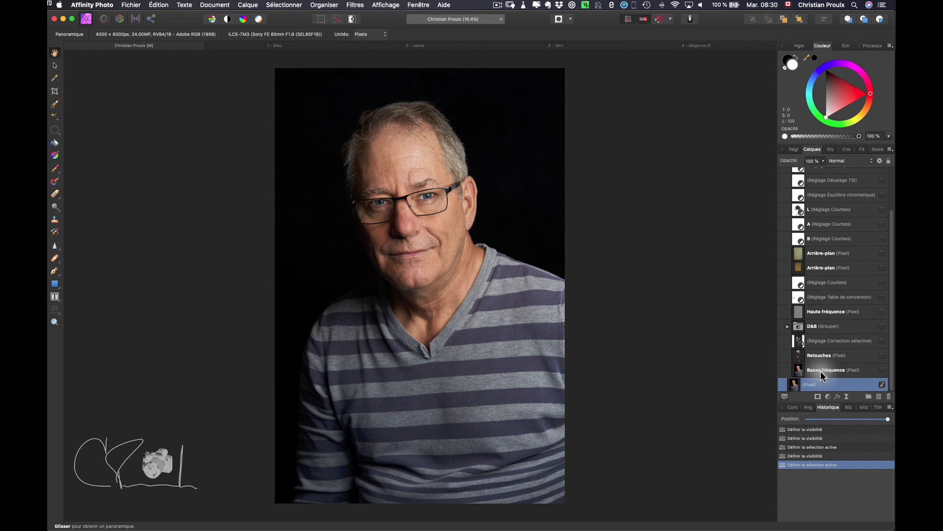
Make the Basse fréquence layer visible and select it.
click(882, 370)
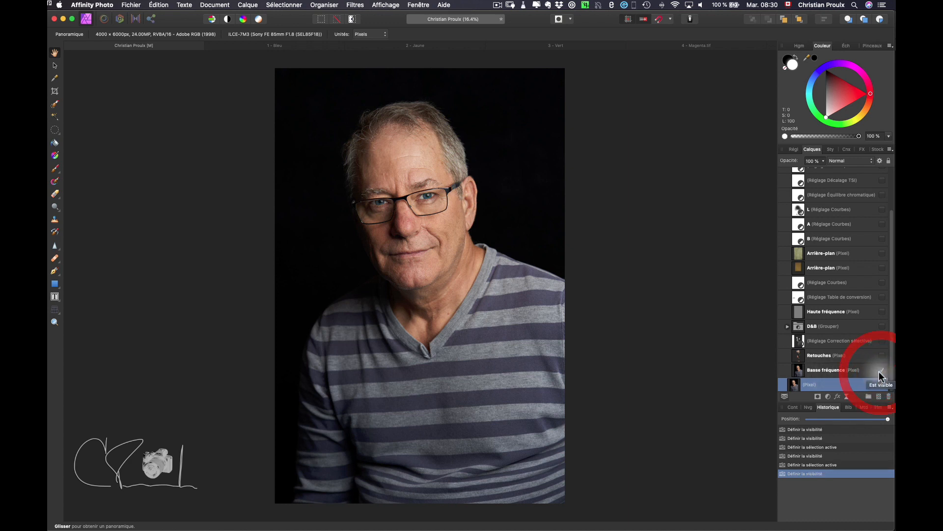
click(858, 371)
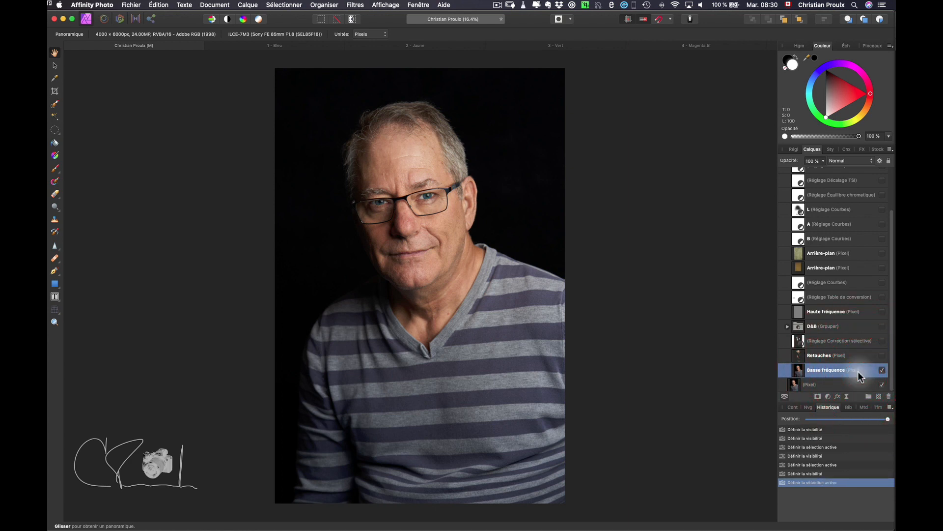
scroll(862, 227, up, 3)
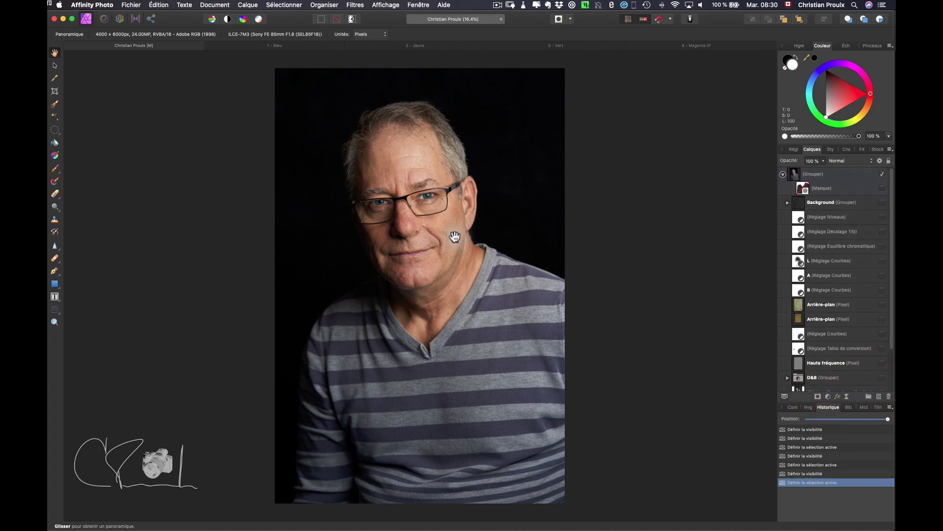
Examine the face at 100% with the Basse fréquence layer hidden and shown to compare skin texture.
key(super+1)
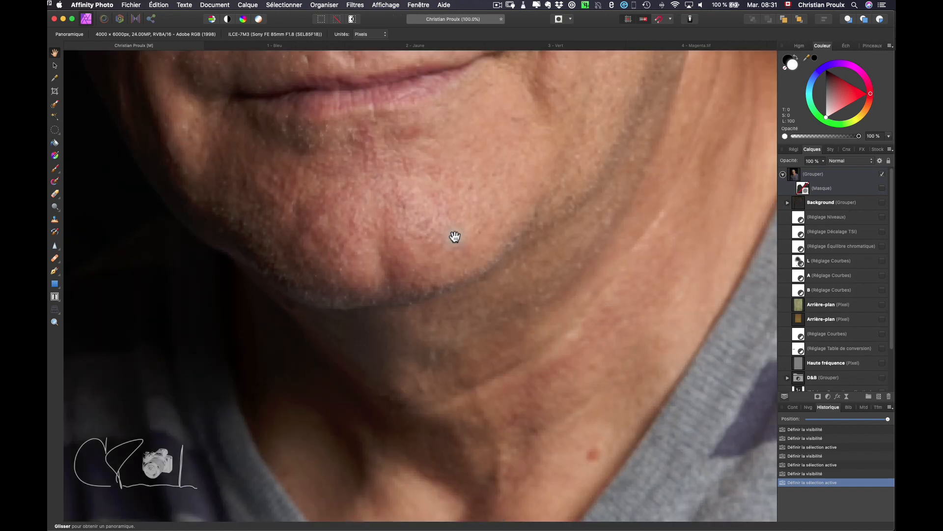
drag(400, 116, 427, 449)
drag(539, 221, 551, 329)
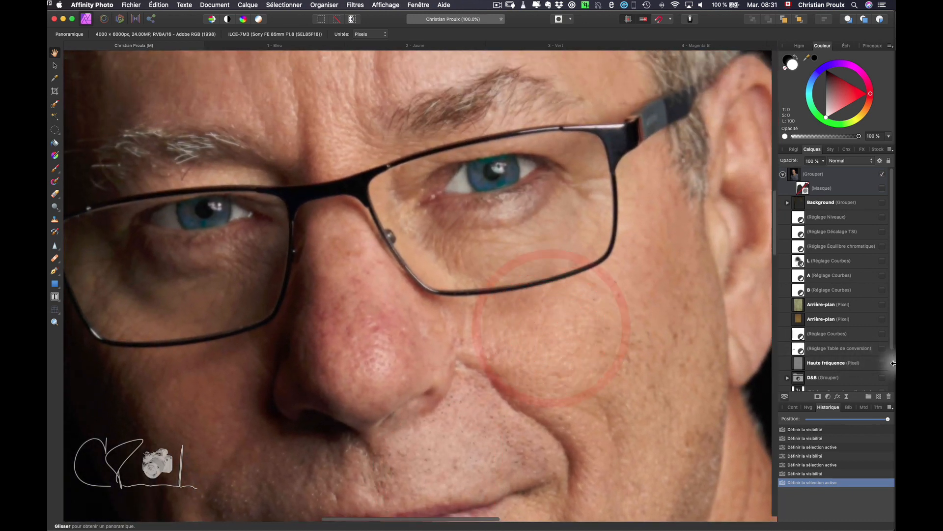
scroll(821, 339, down, 3)
scroll(860, 361, down, 2)
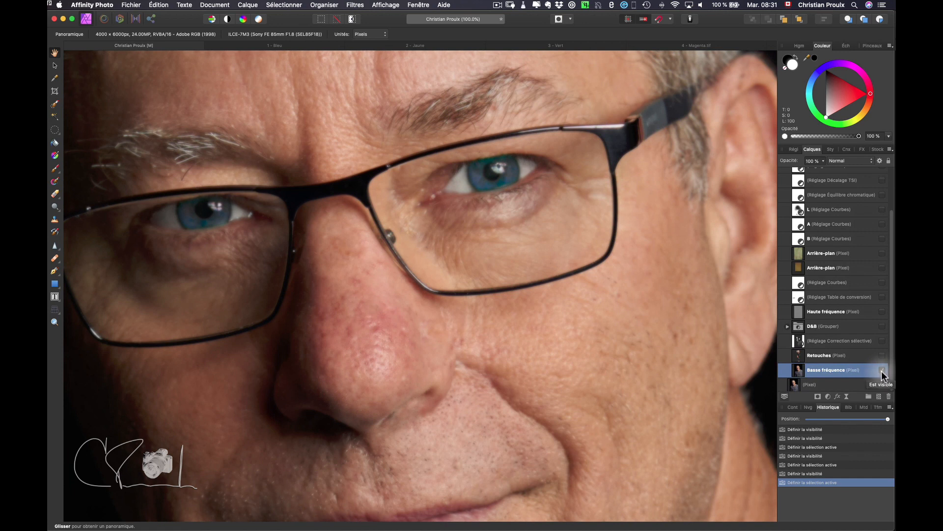
click(882, 370)
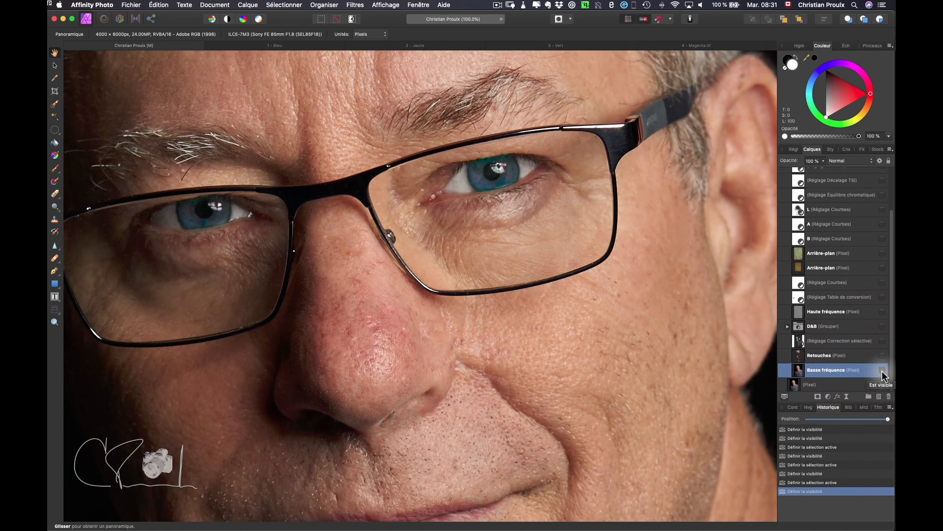
click(883, 370)
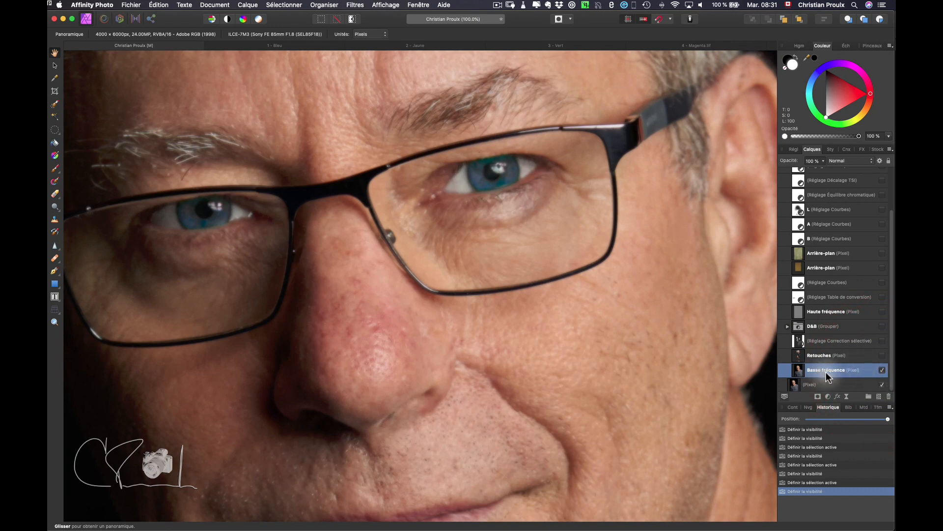
Turn on the Retouches layer and compare the whole portrait with and without it.
key(super+minus)
key(super+minus)
key(super+minus)
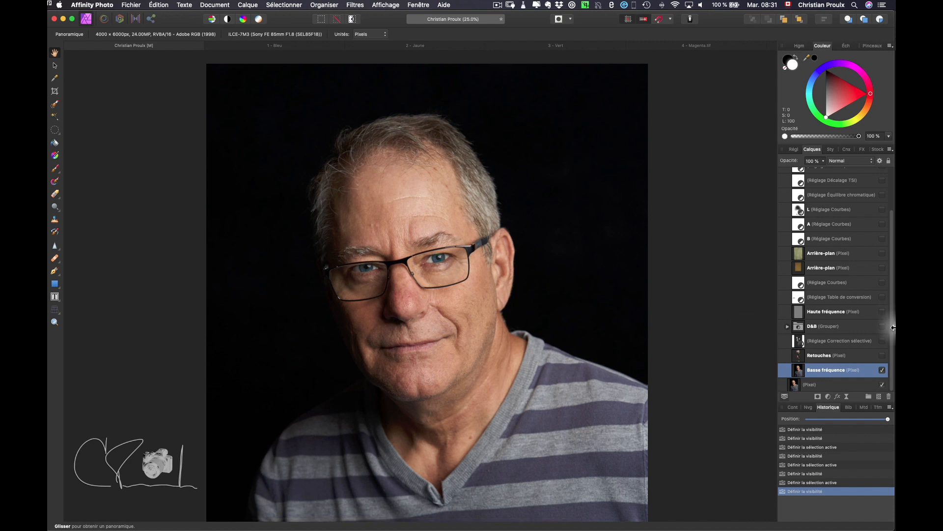
click(883, 355)
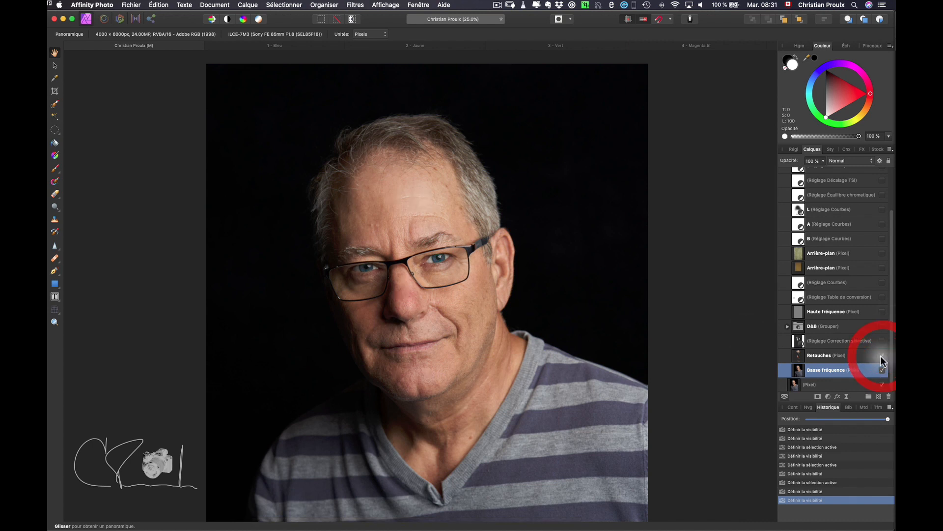
click(883, 355)
click(882, 354)
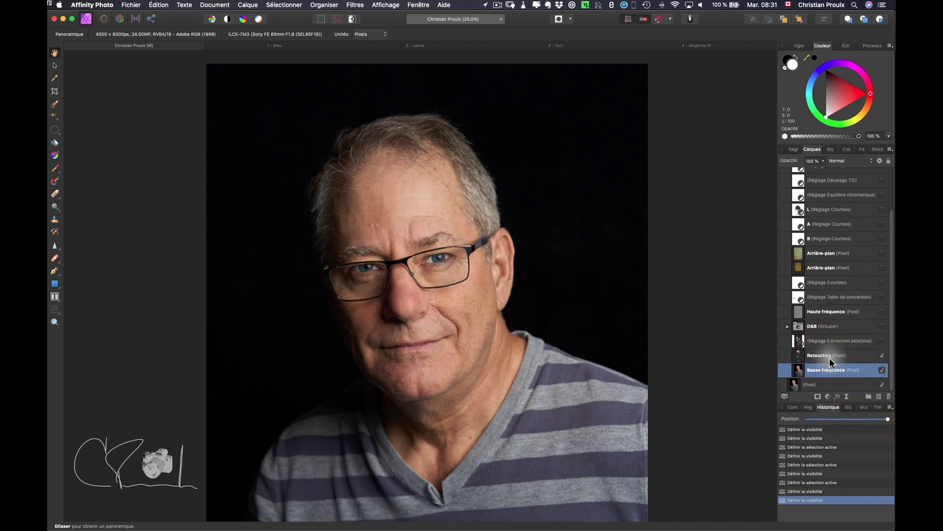
Turn on the Correction sélective adjustment and review its Rouges settings and its effect on the skin.
click(883, 341)
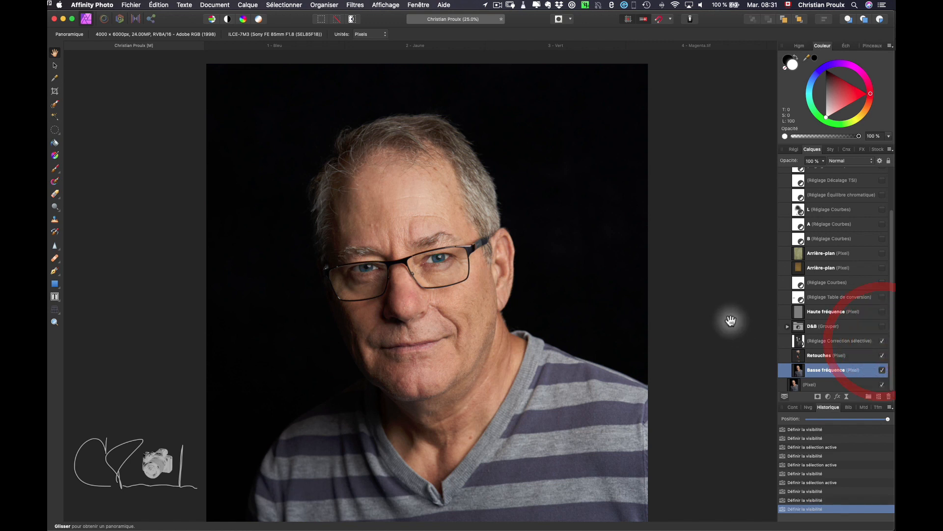
click(797, 343)
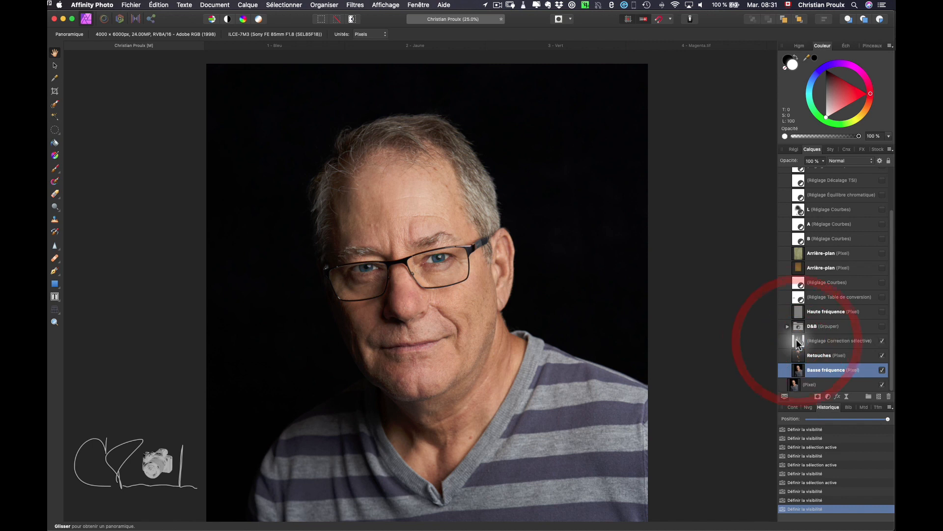
double_click(797, 343)
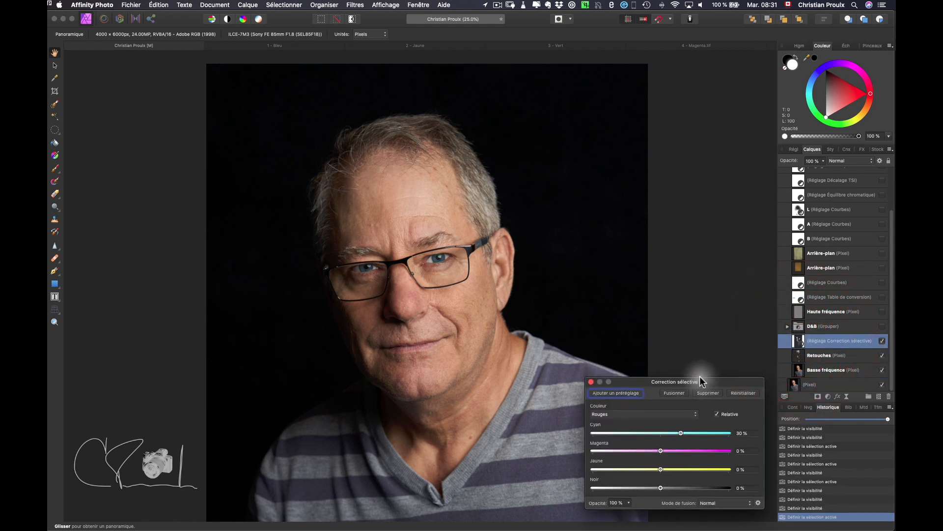
drag(700, 377, 693, 147)
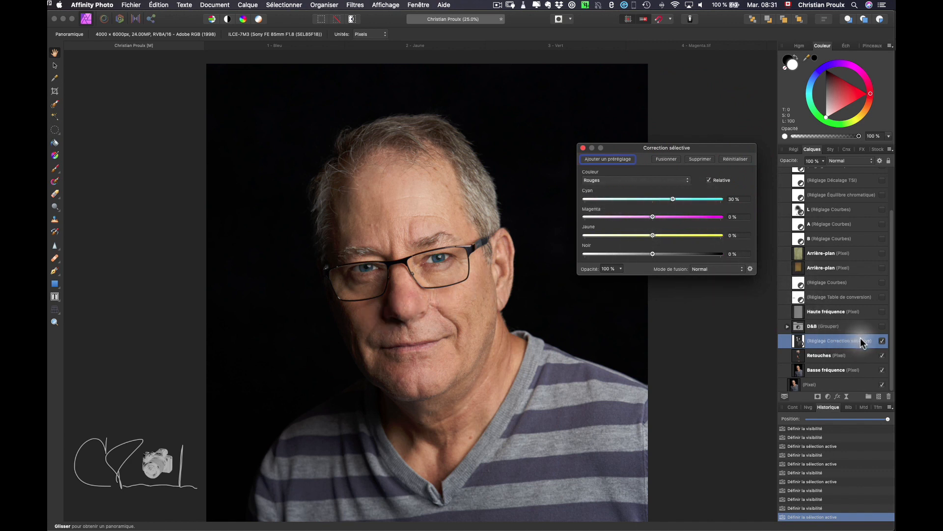
click(584, 149)
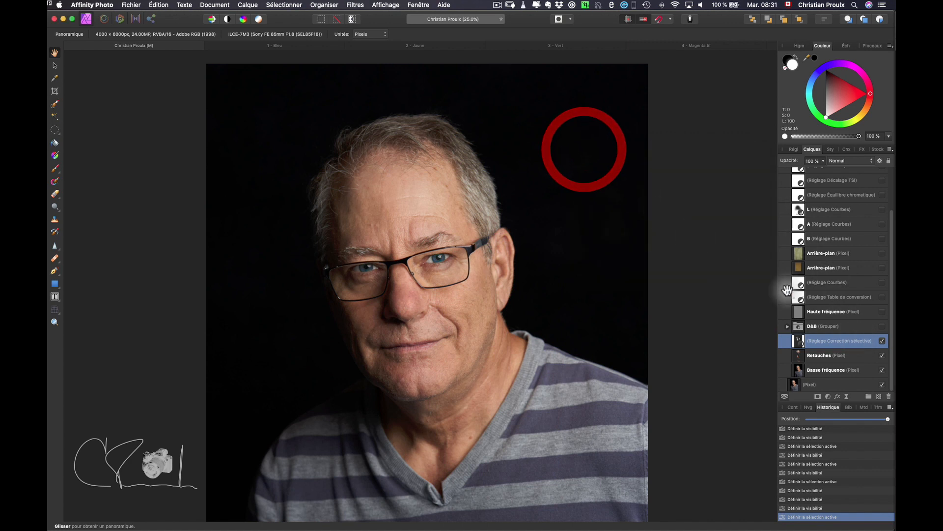
click(882, 341)
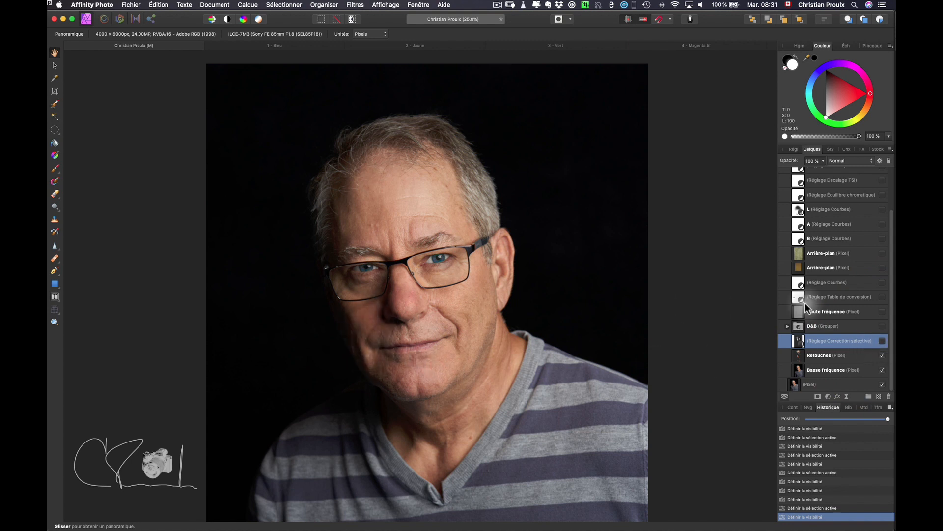
click(882, 341)
Show and expand the D&B group, hiding both Burn curves layers so that only Dodge stays visible.
click(882, 327)
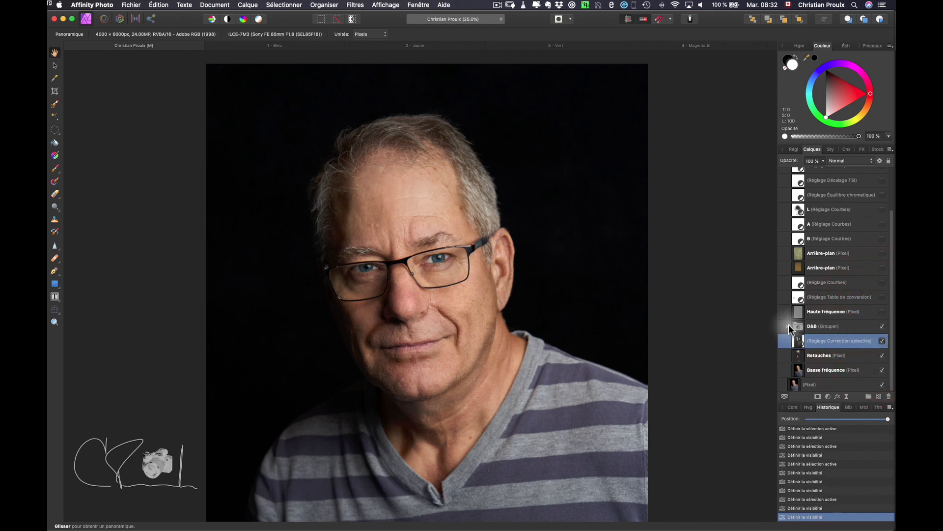
click(788, 327)
click(882, 341)
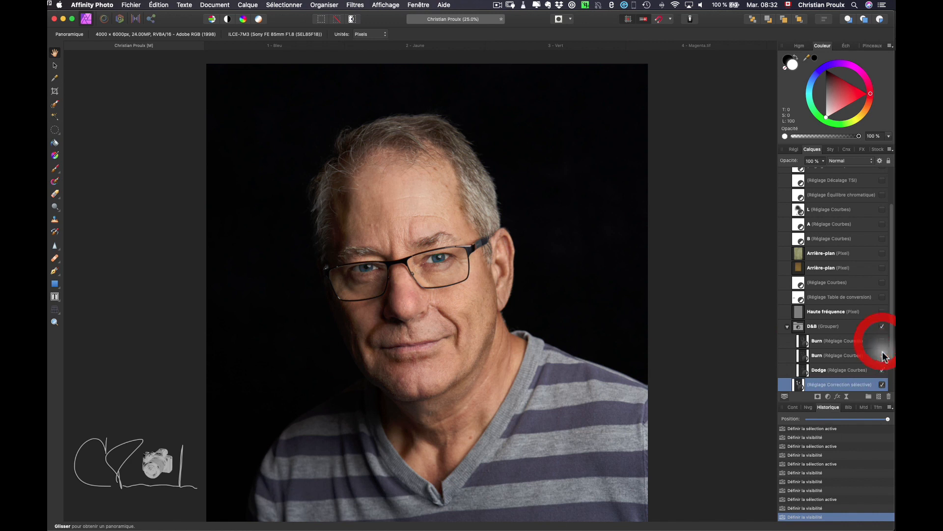
click(883, 355)
click(882, 370)
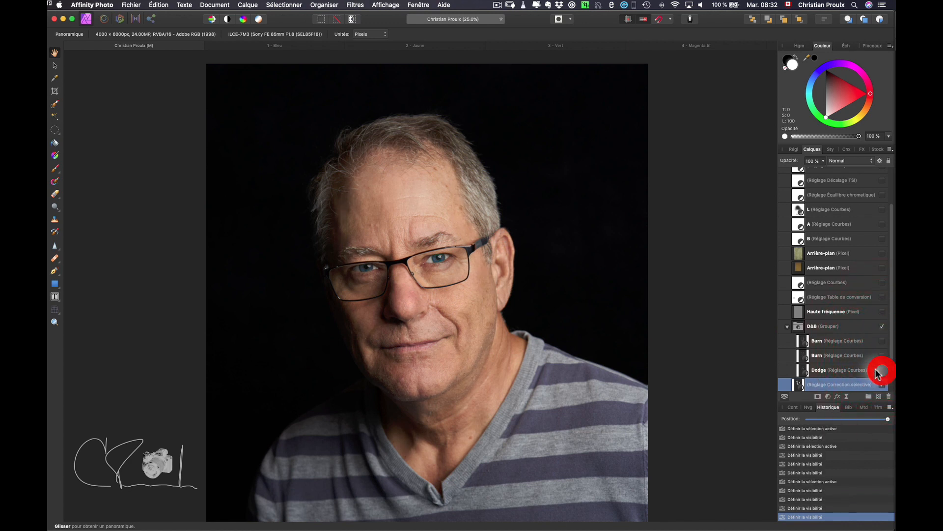
click(882, 370)
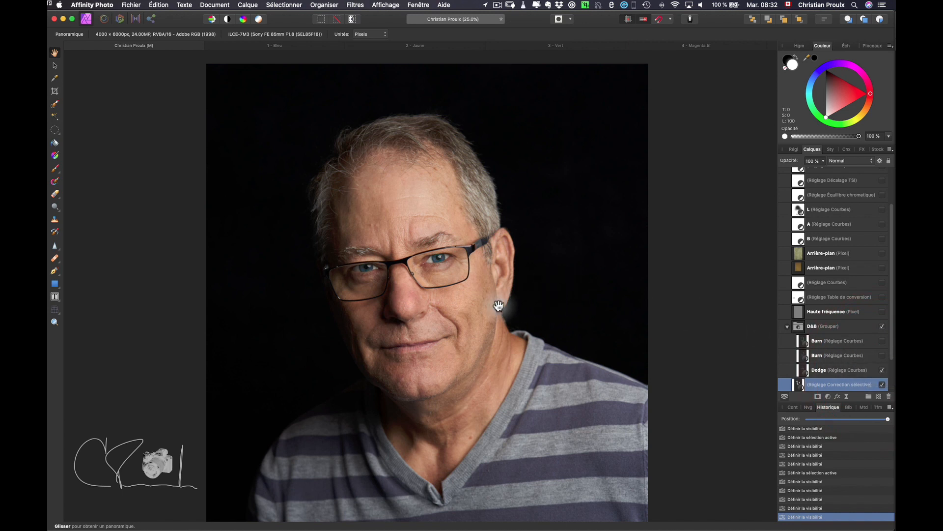
Inspect the Dodge layer's mask on its own and review its curve settings.
alt+click(804, 374)
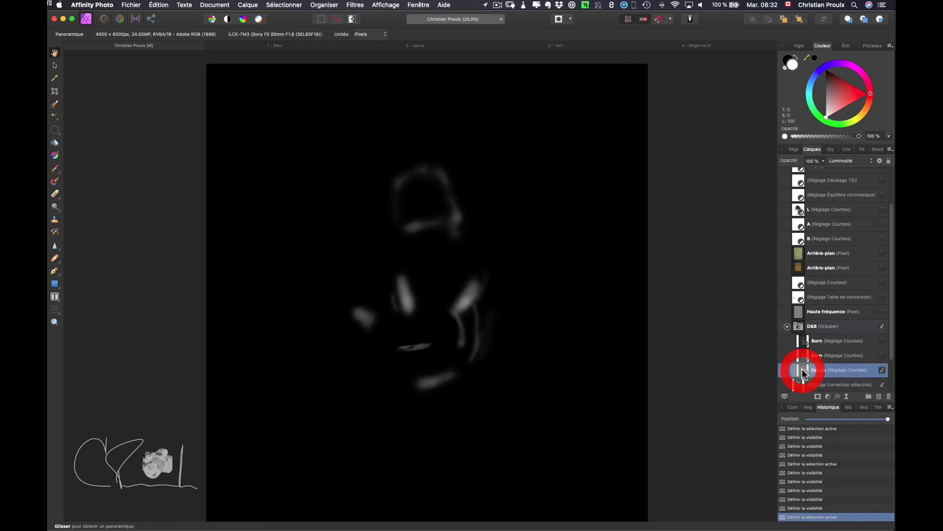
double_click(804, 374)
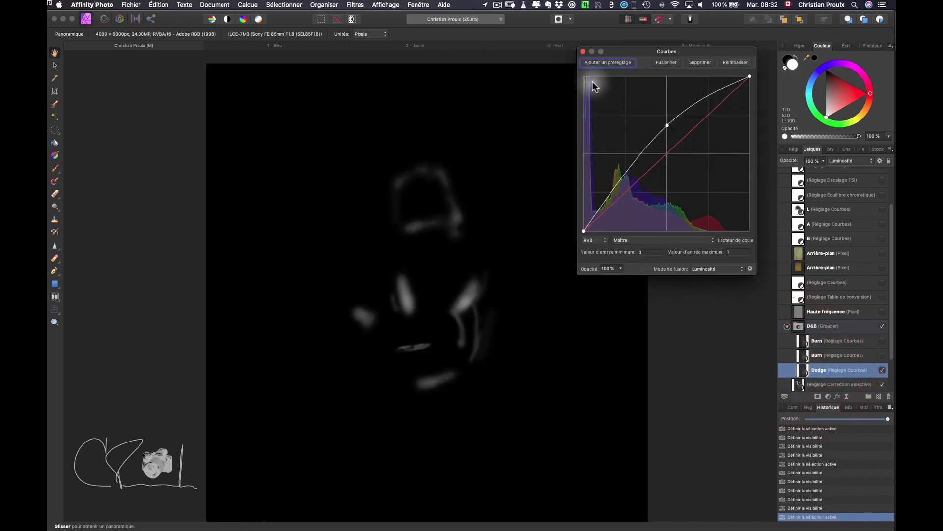
click(584, 51)
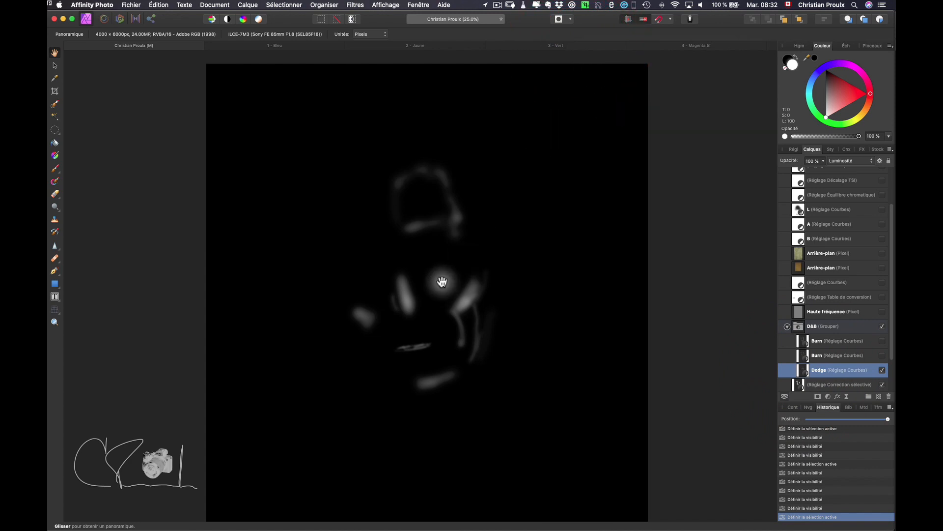
Turn on the lower Burn curves layer in the D&B group and inspect its mask on its own.
click(806, 359)
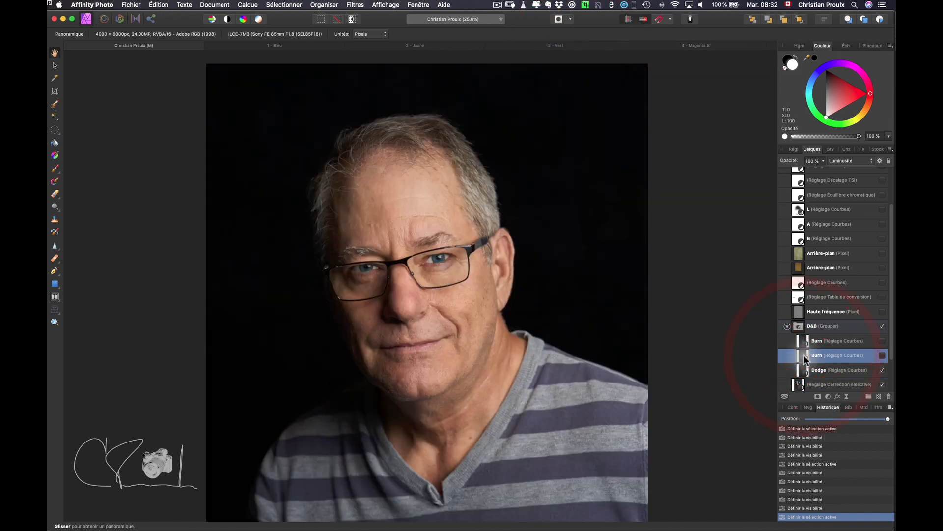
click(883, 355)
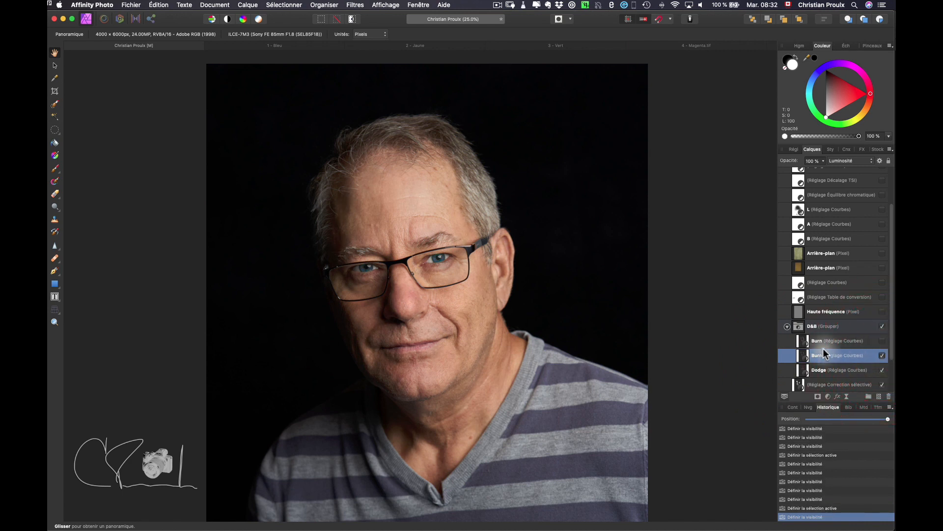
alt+click(804, 357)
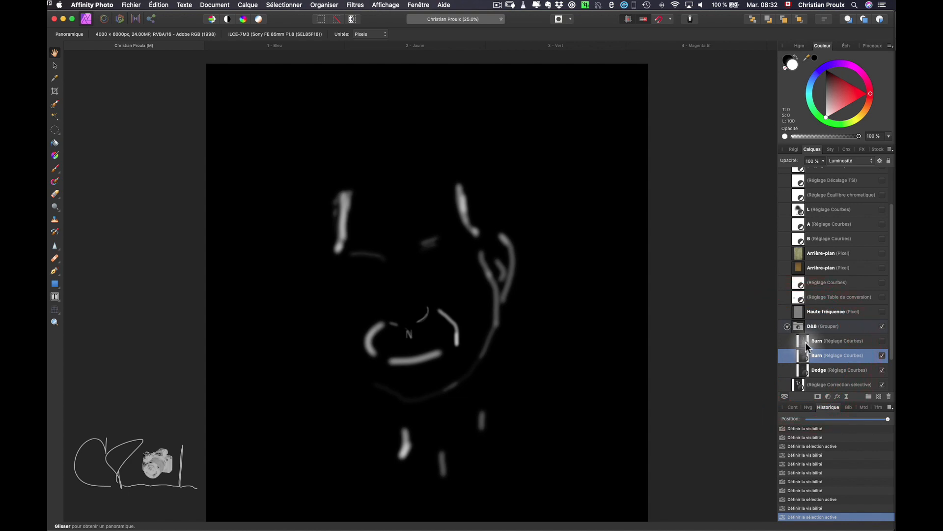
Turn on the upper Burn curves layer in the D&B group and inspect its mask on its own.
click(806, 342)
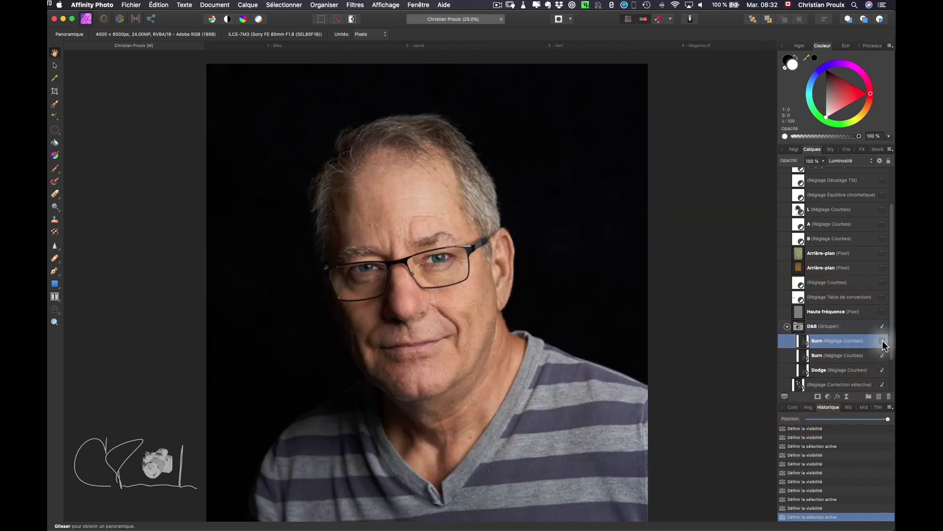
click(883, 341)
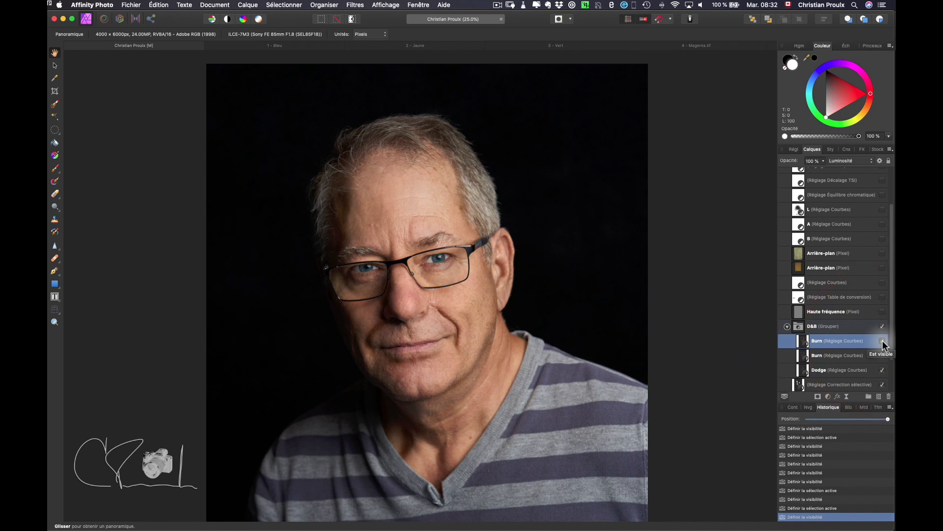
alt+click(804, 341)
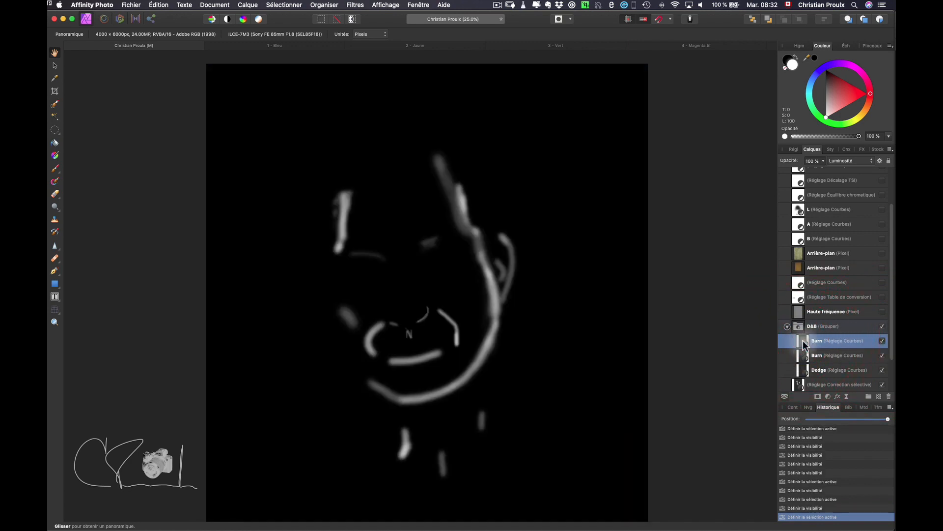
Leave the mask view, collapse the D&B group and turn on the Haute fréquence layer.
click(800, 311)
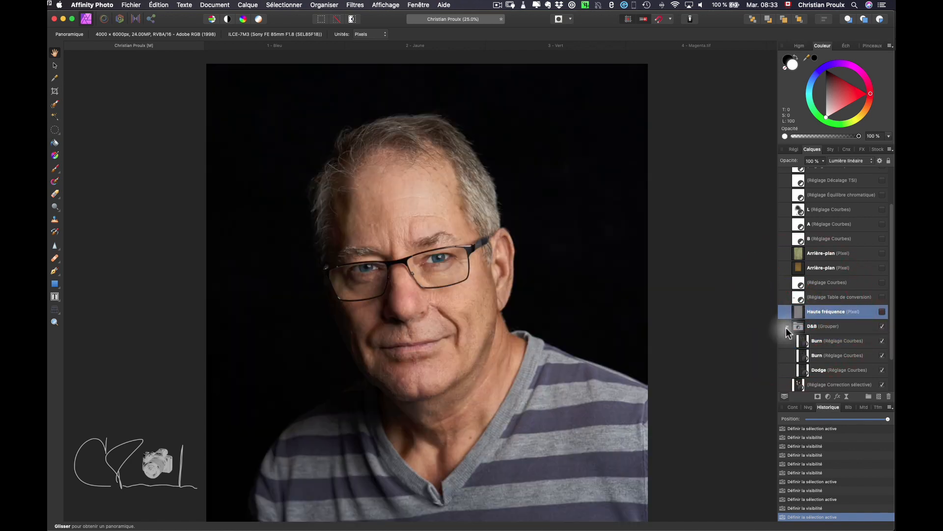
click(787, 327)
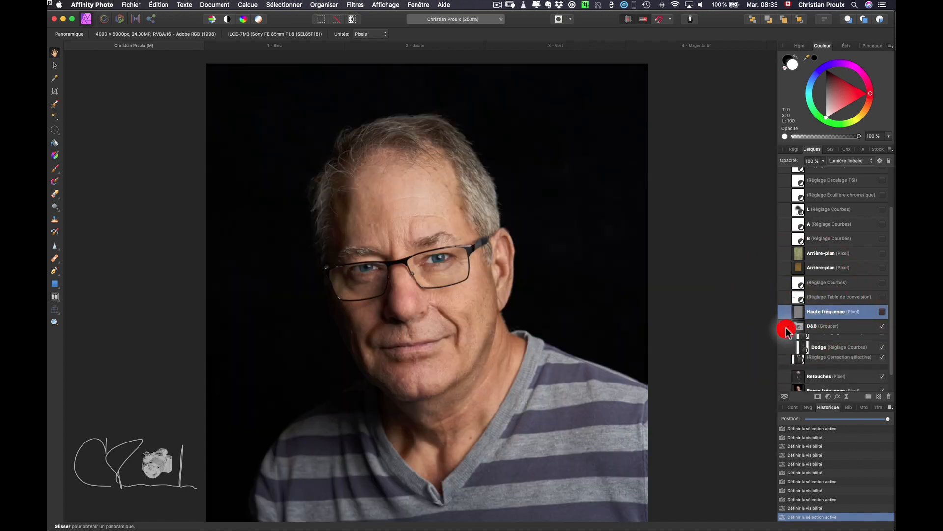
click(883, 312)
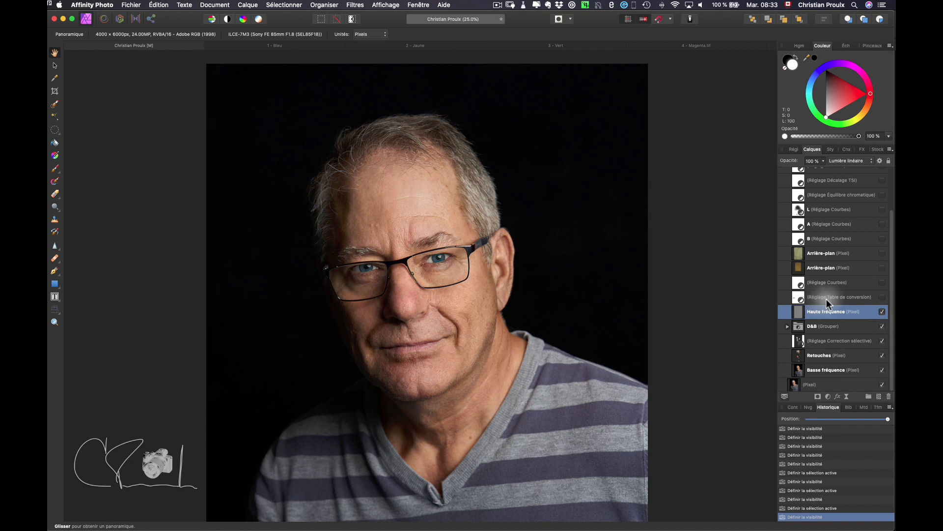
Turn on the Table de conversion adjustment, review its loaded table on the whole portrait, and inspect its mask on its own.
click(883, 297)
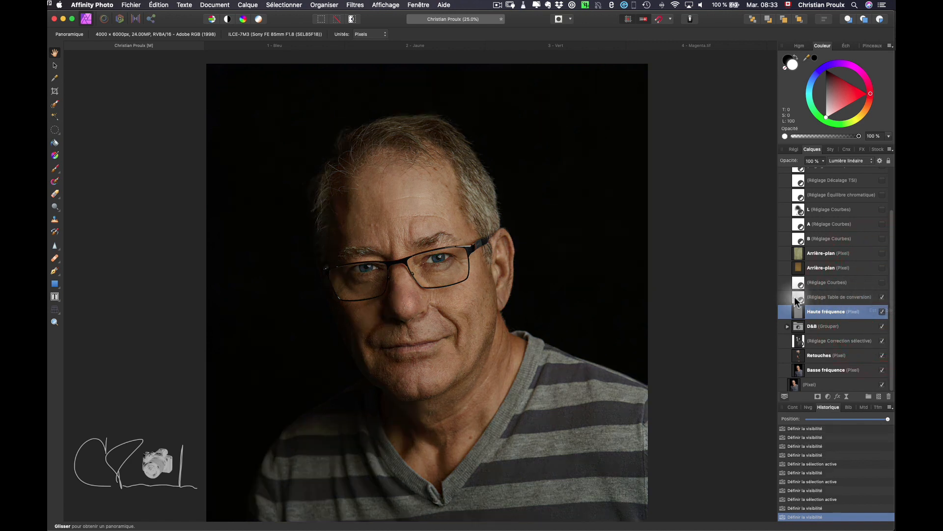
double_click(796, 297)
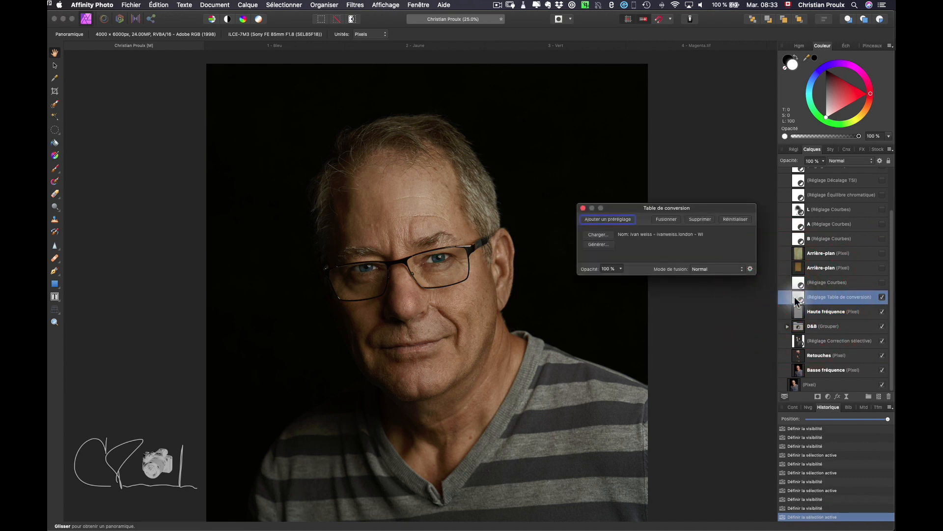
key(super+0)
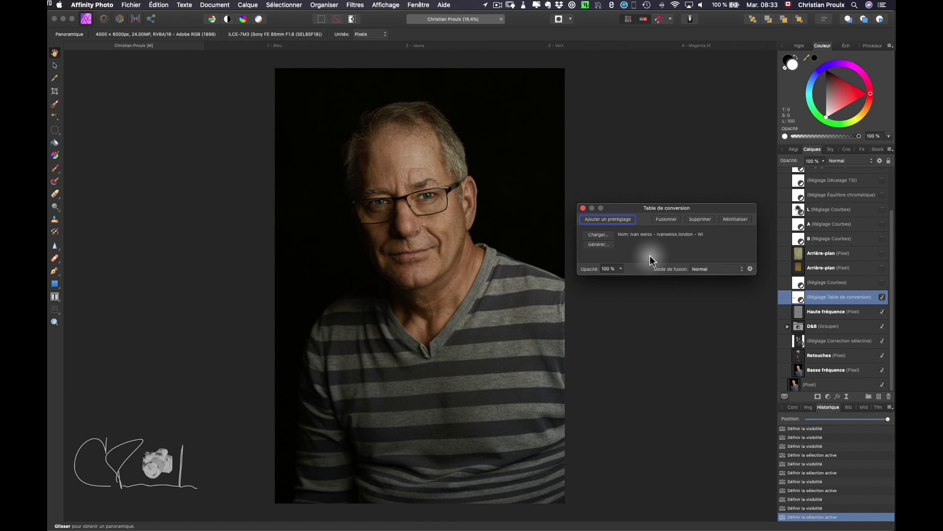
click(583, 208)
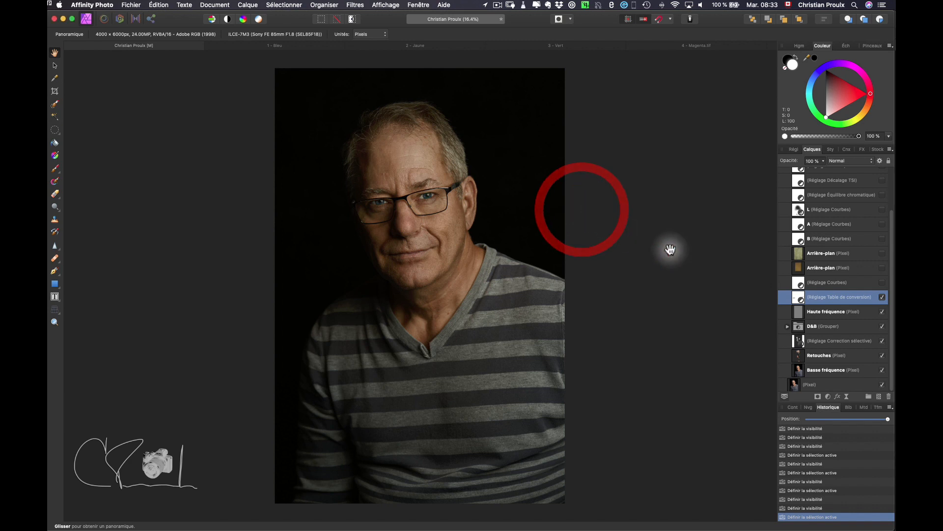
alt+click(799, 299)
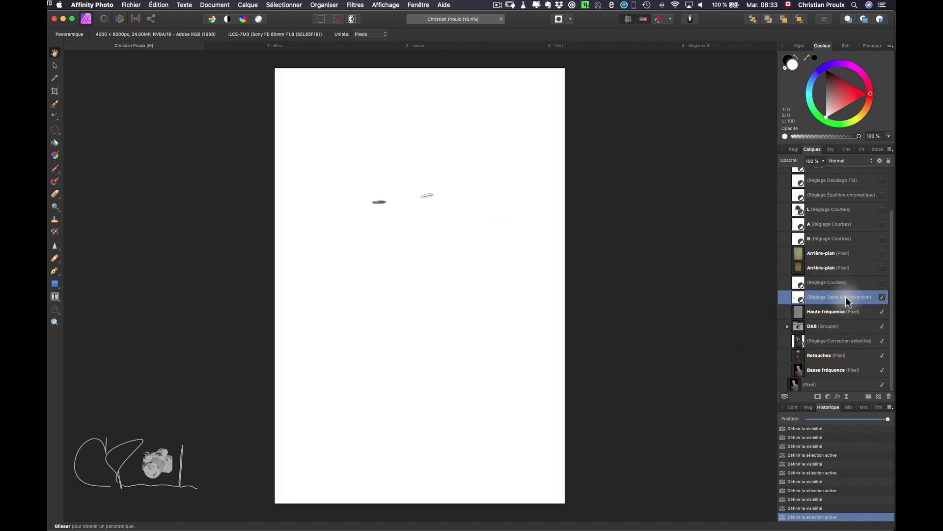
Turn on the Courbes adjustment just above Table de conversion and review its curve.
click(797, 283)
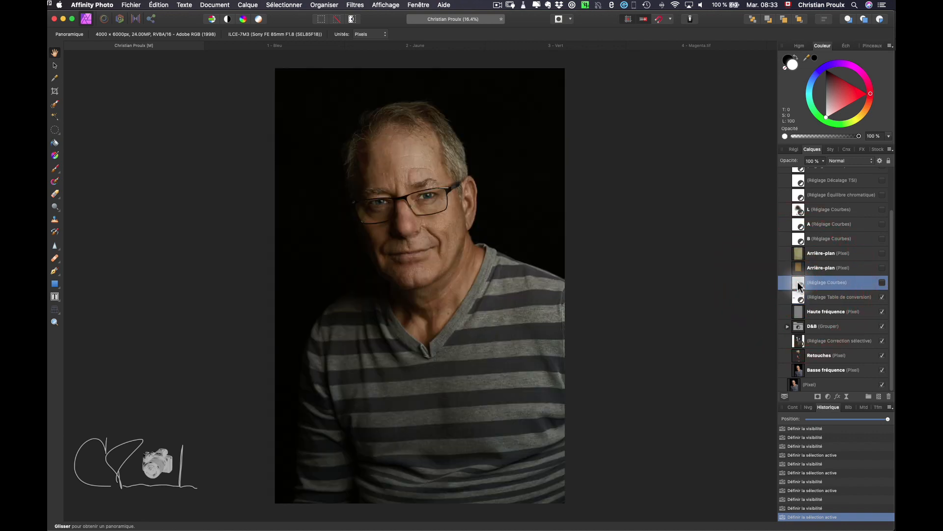
click(882, 282)
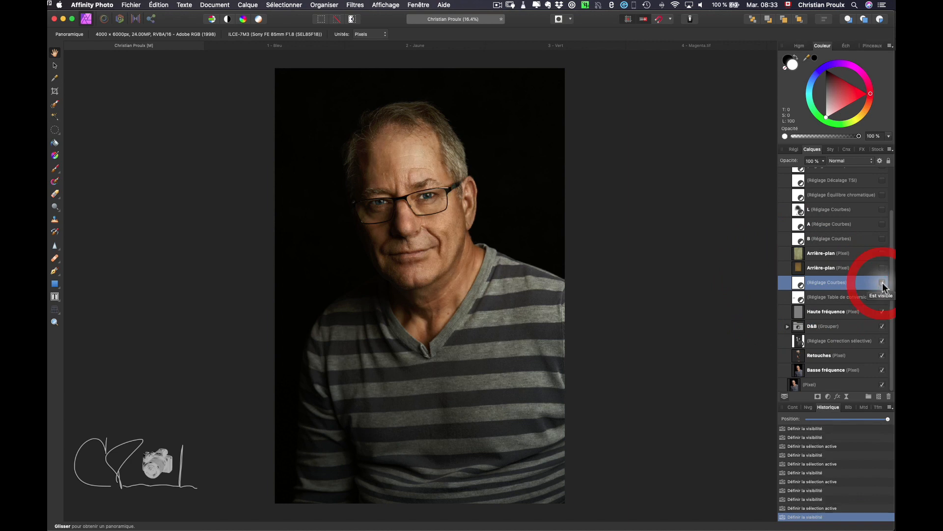
double_click(798, 283)
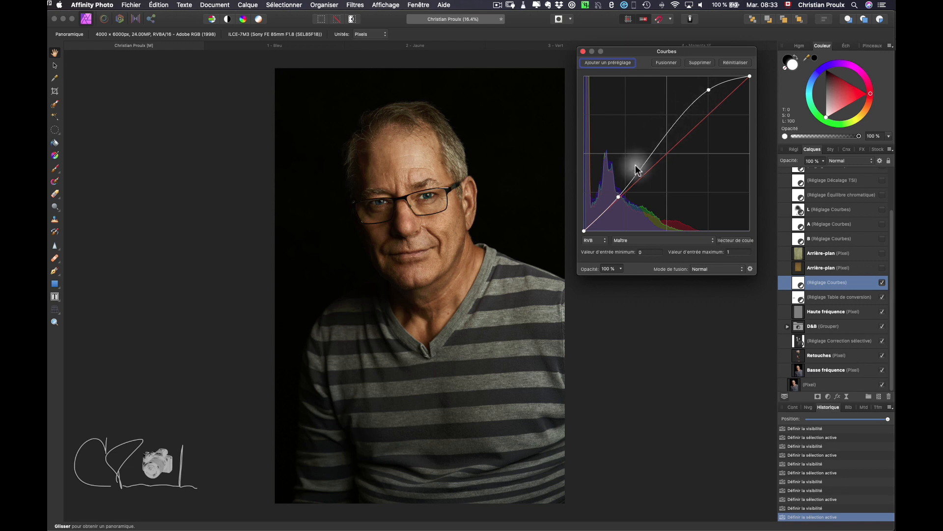
click(584, 52)
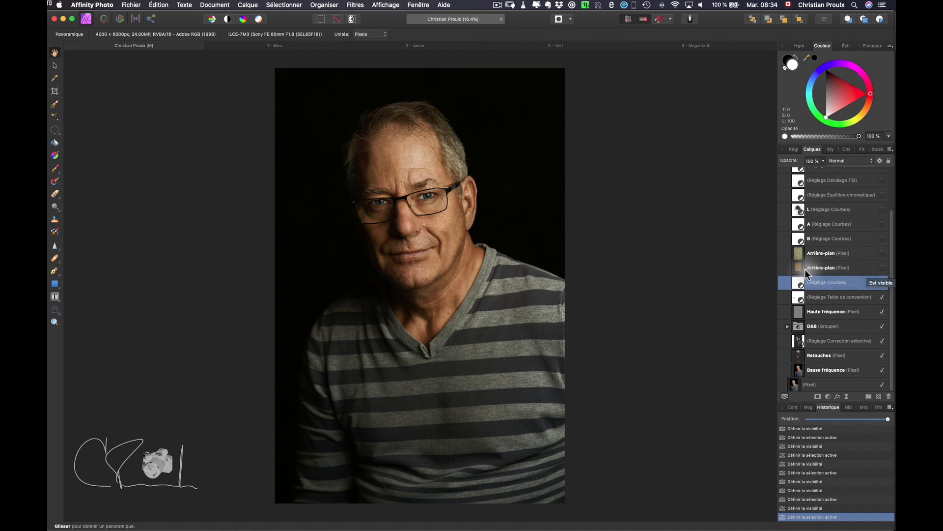
Turn on the brown Arrière-plan texture layer and view it on its own.
click(882, 268)
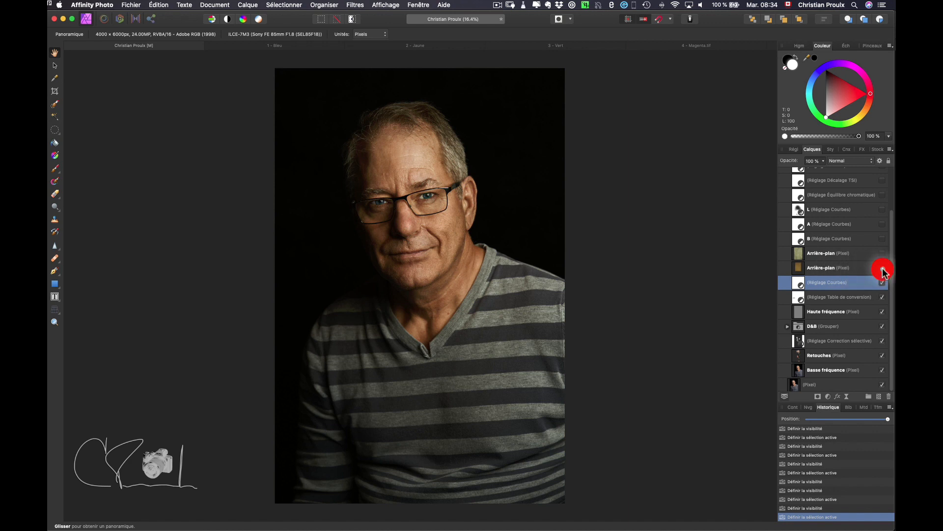
click(822, 267)
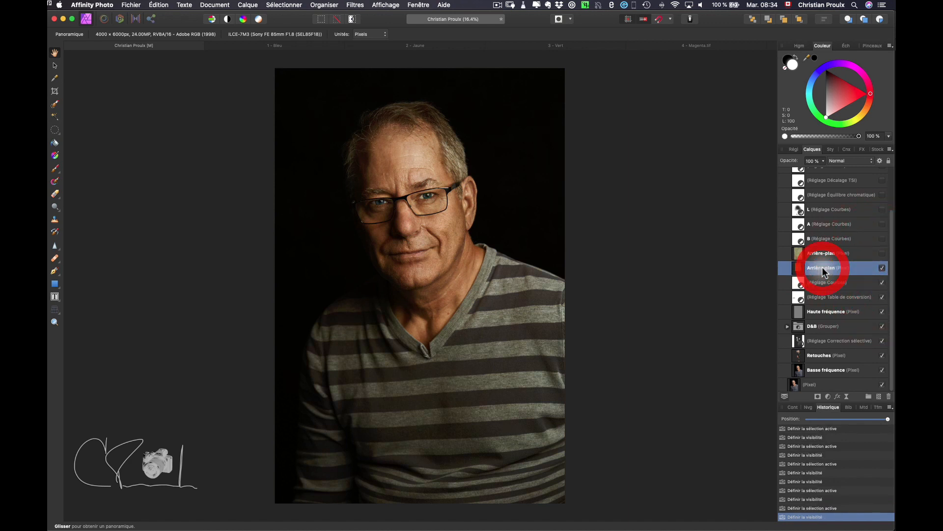
alt+click(798, 267)
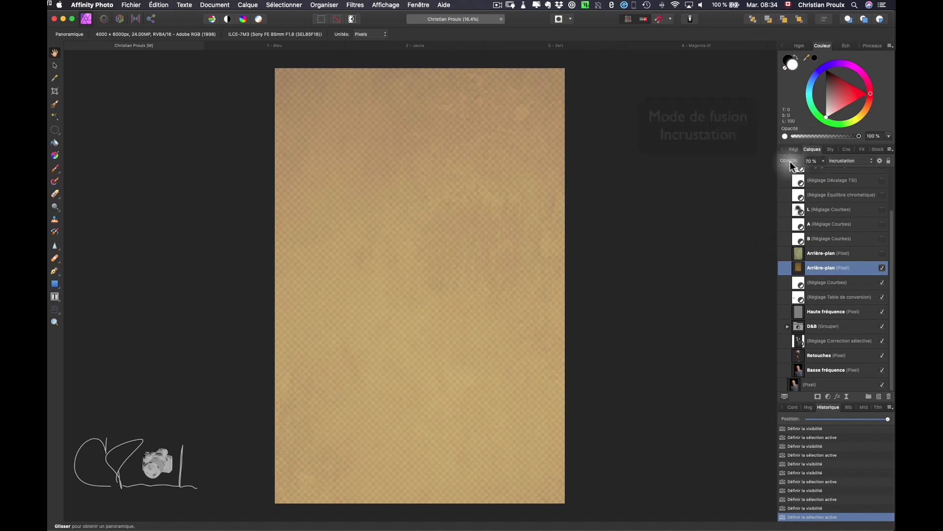
Try opacities of 92 % and 78 % on the brown Arrière-plan texture and return it to 70 %.
drag(786, 161, 841, 163)
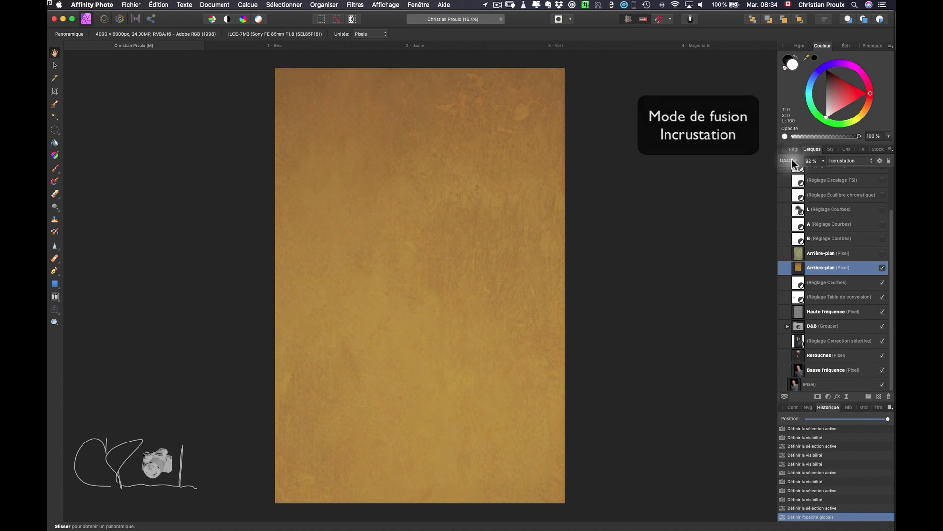
drag(794, 159, 788, 164)
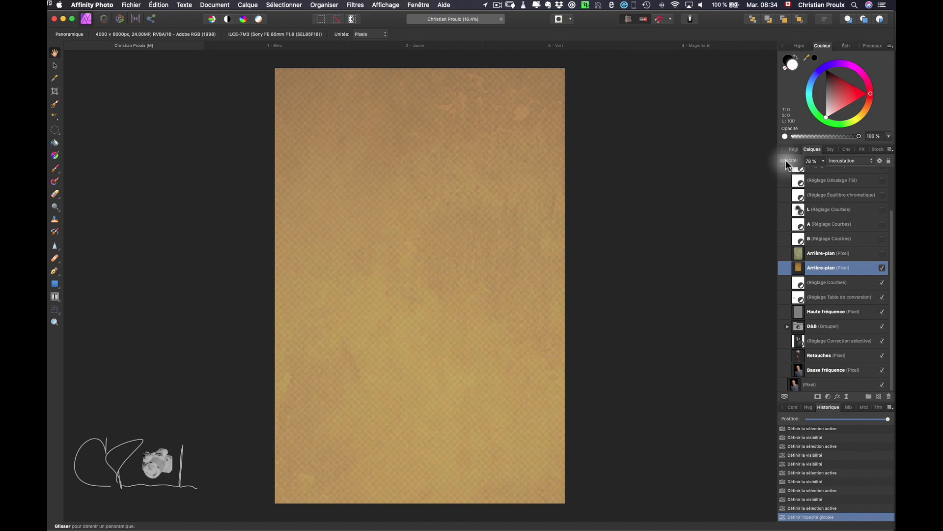
drag(785, 164, 783, 164)
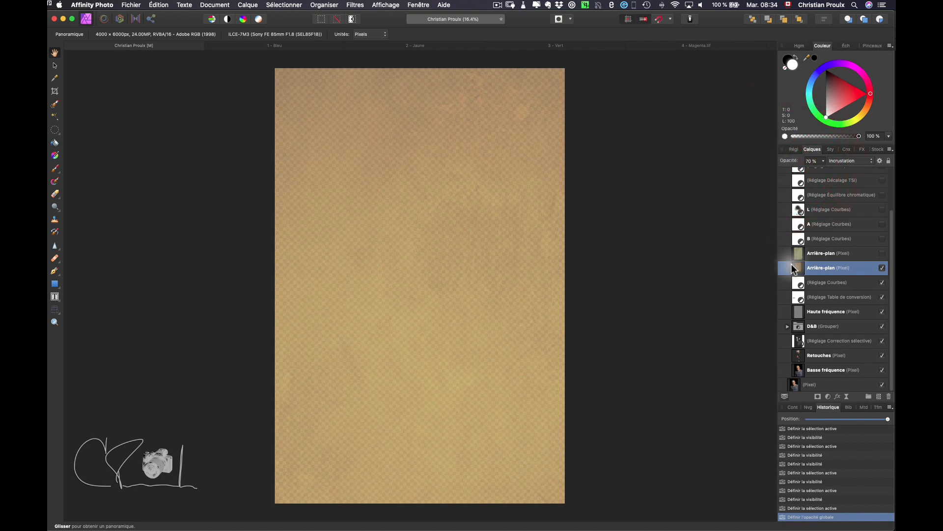
Return to the full portrait and review the fusion options and underlying composition range curve of the brown Arrière-plan layer.
click(801, 252)
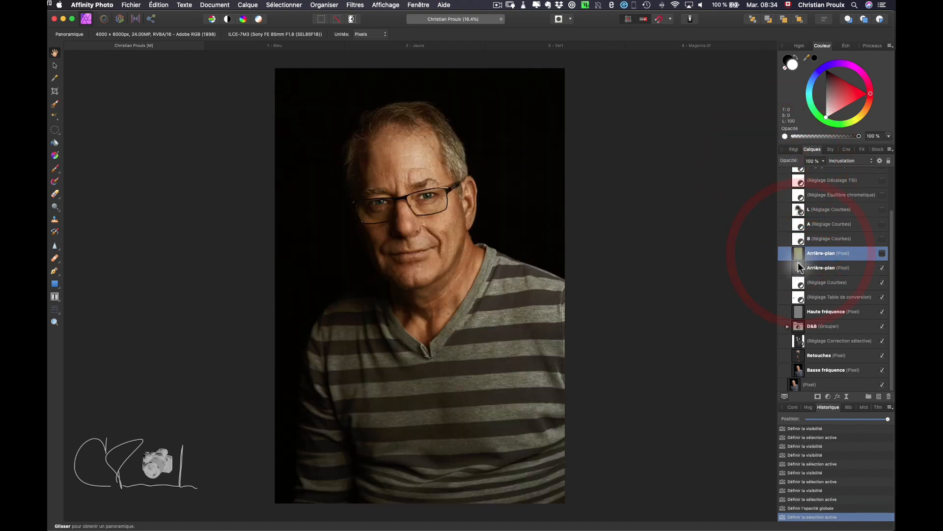
click(798, 264)
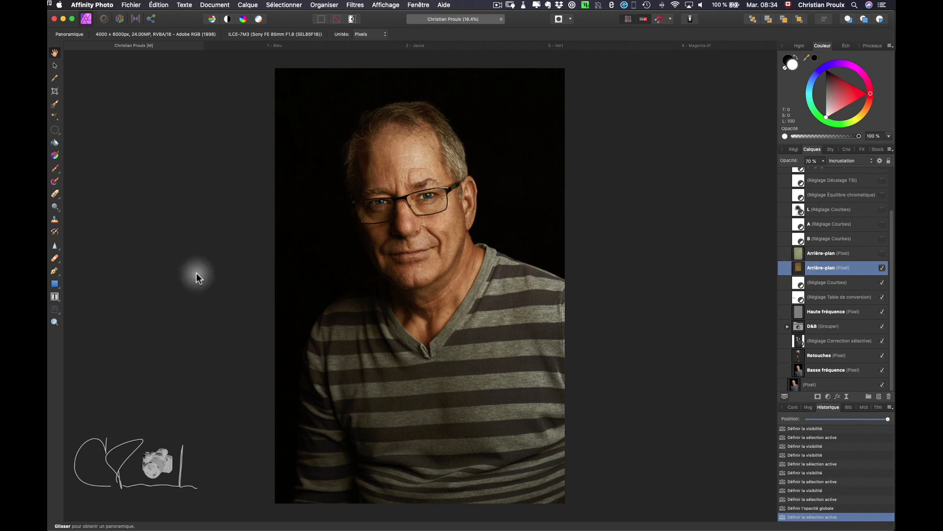
click(879, 162)
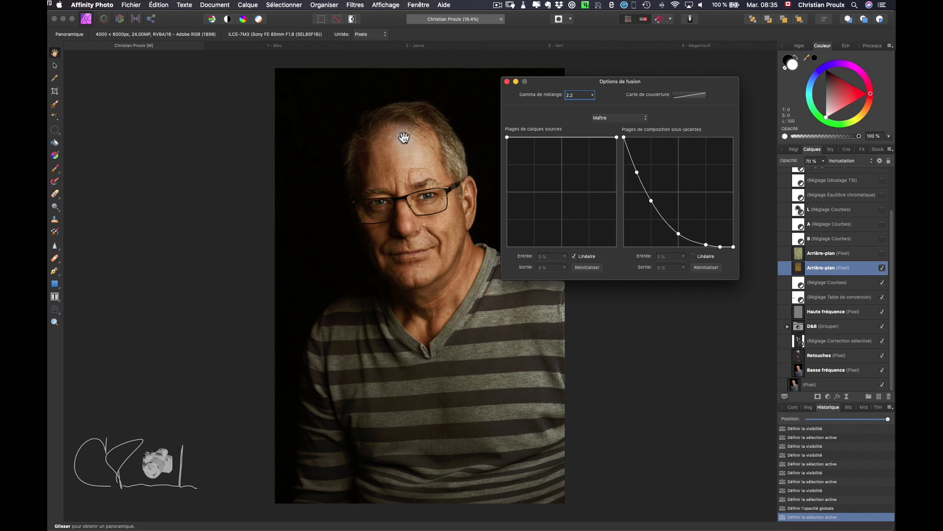
click(507, 81)
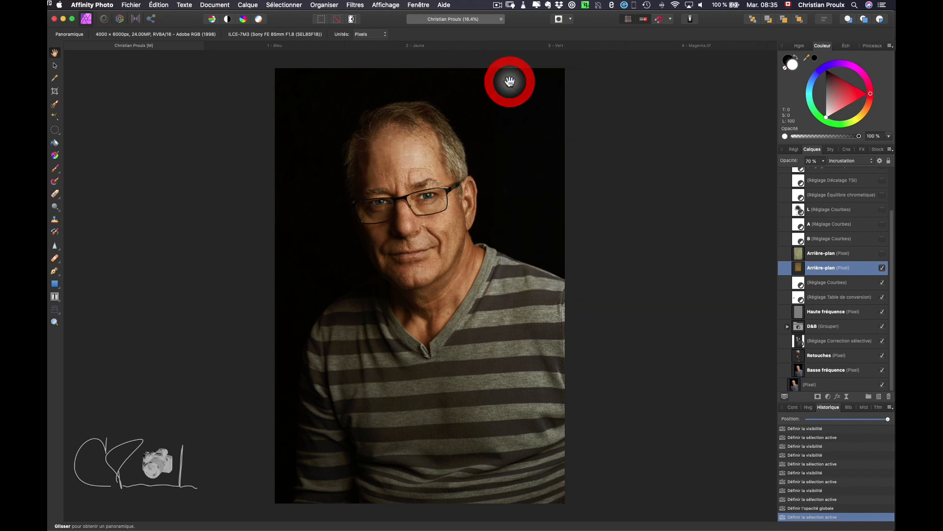
Turn on the green Arrière-plan texture layer and view it on its own.
click(798, 253)
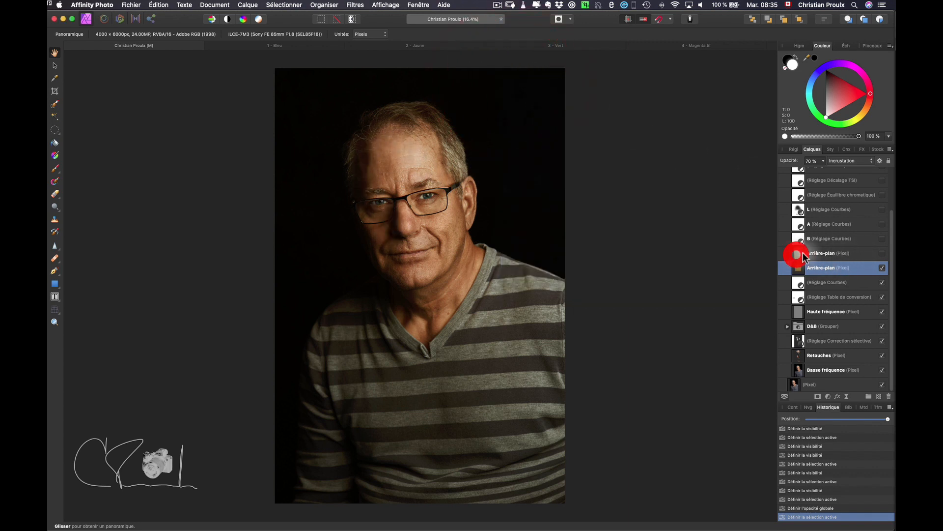
click(883, 253)
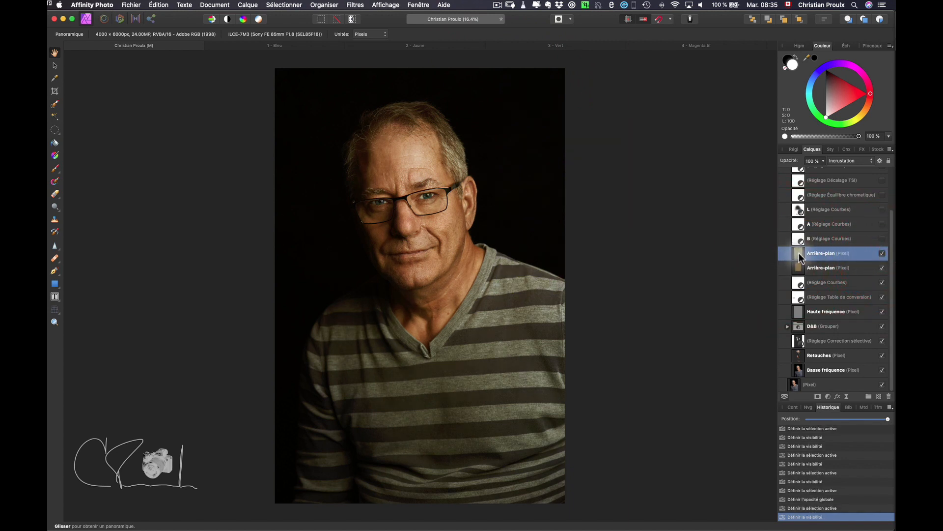
alt+click(799, 252)
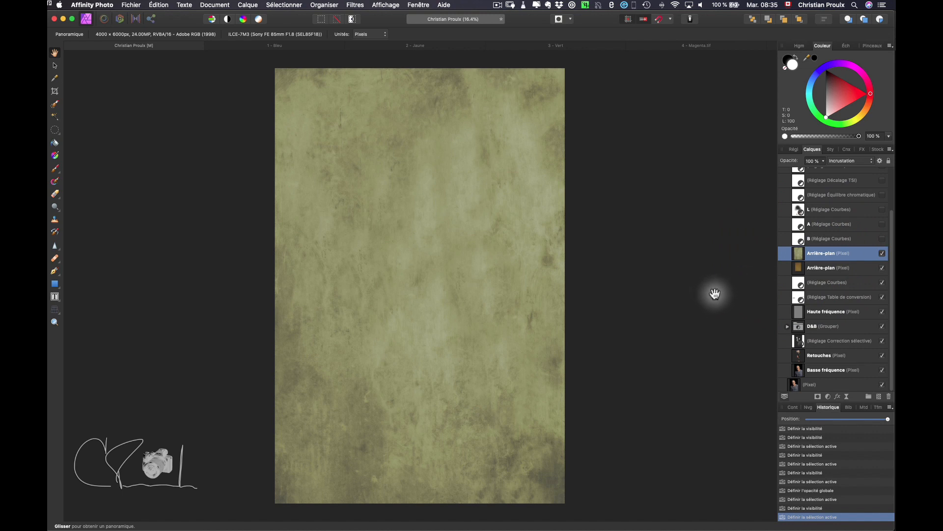
Return to the full portrait and review the B curves adjustment, checking its LAB colour space and curve.
click(797, 240)
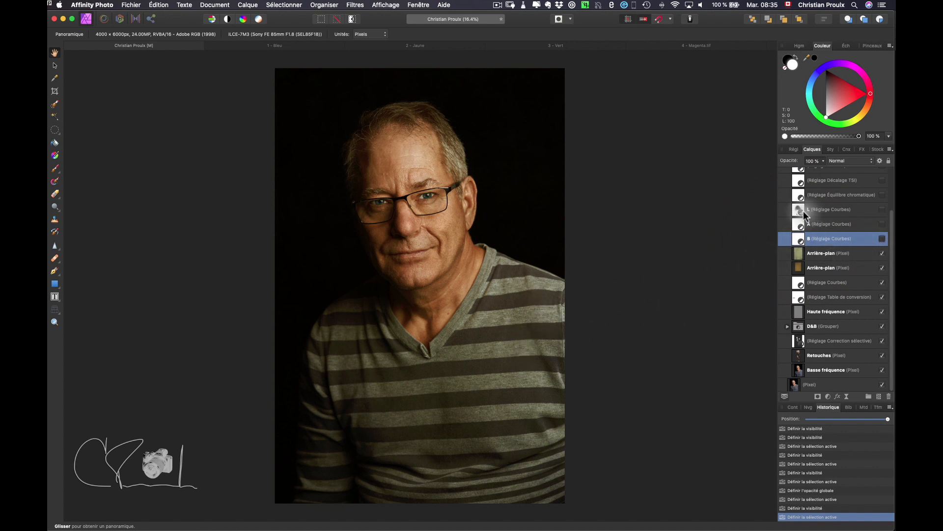
double_click(799, 241)
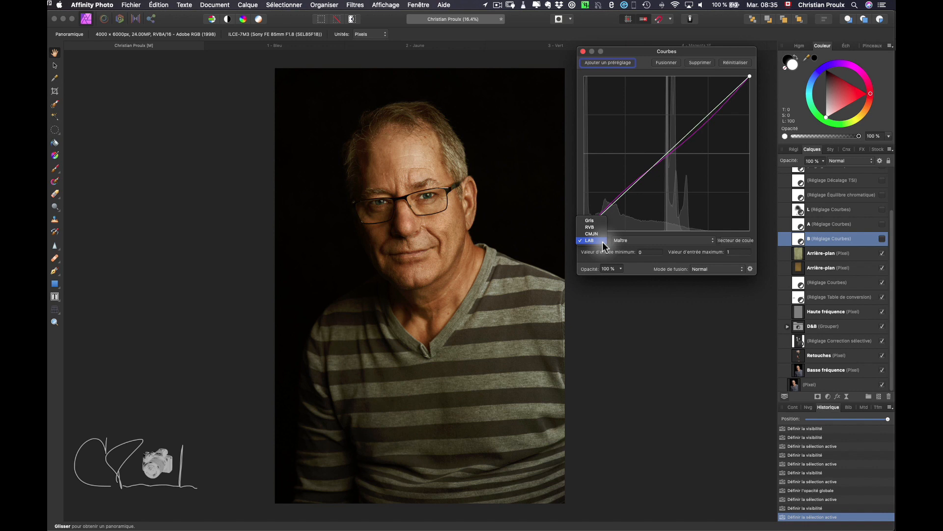
click(603, 240)
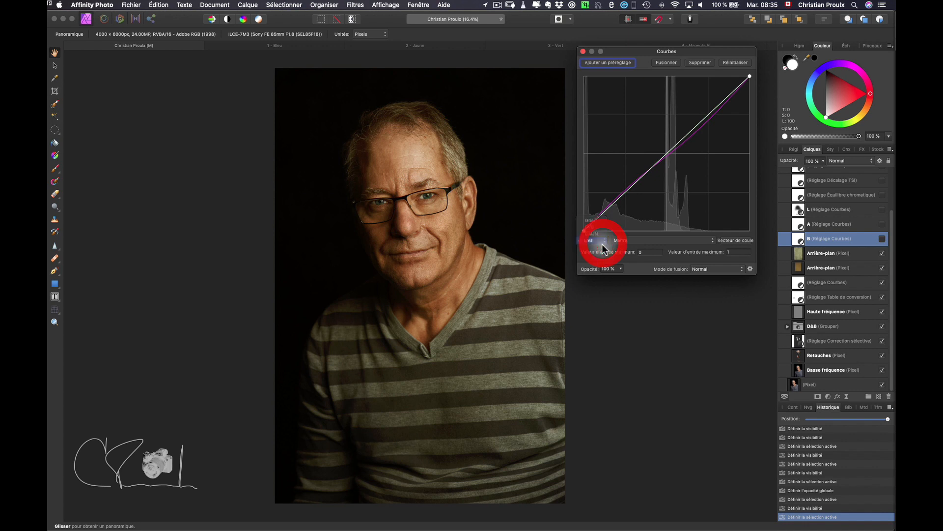
click(583, 52)
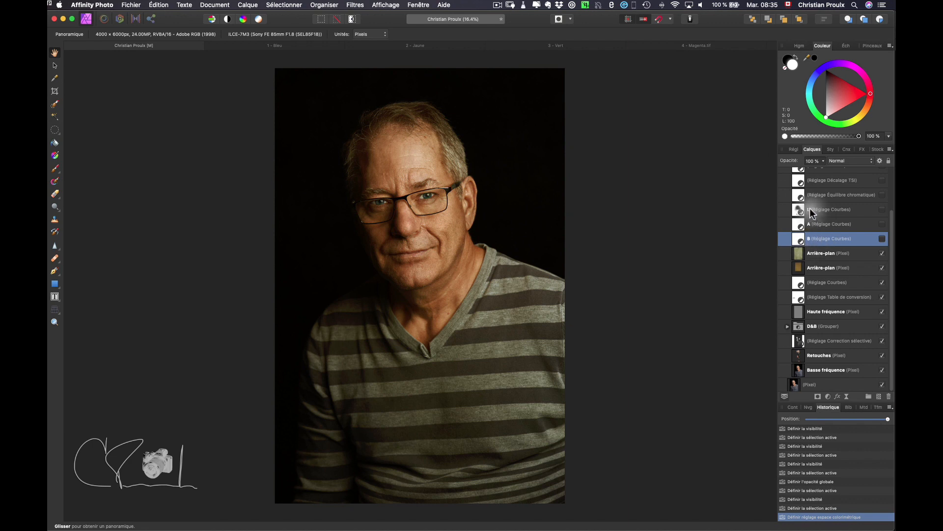
Turn on the B curves adjustment and view its effect on the portrait.
click(883, 239)
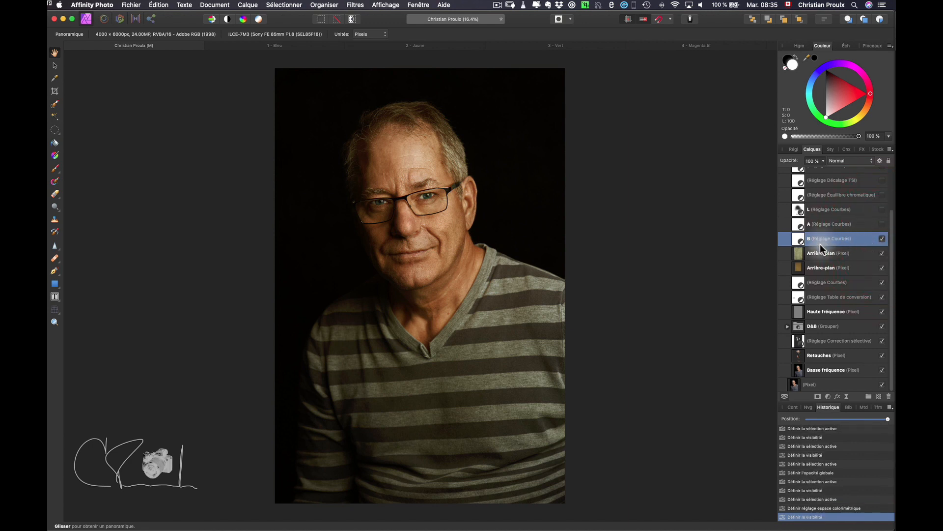
scroll(733, 260, up, 5)
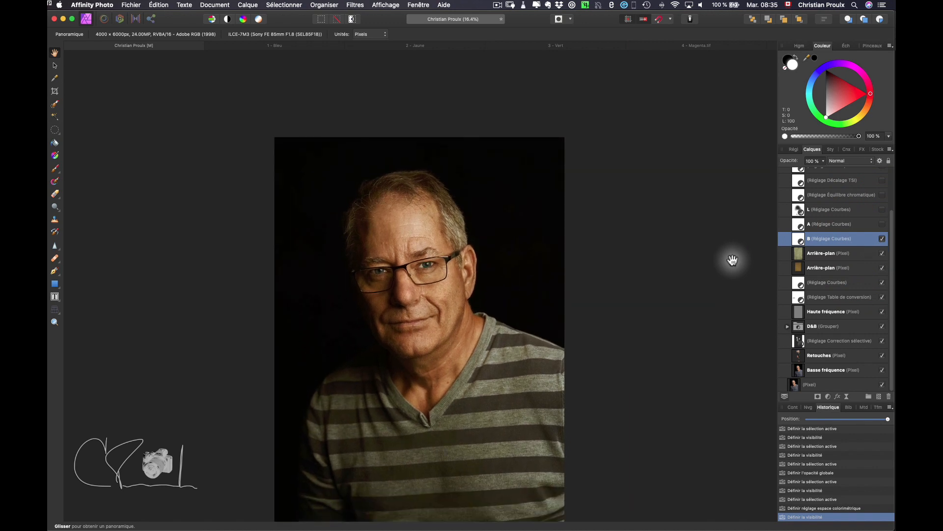
scroll(733, 260, down, 6)
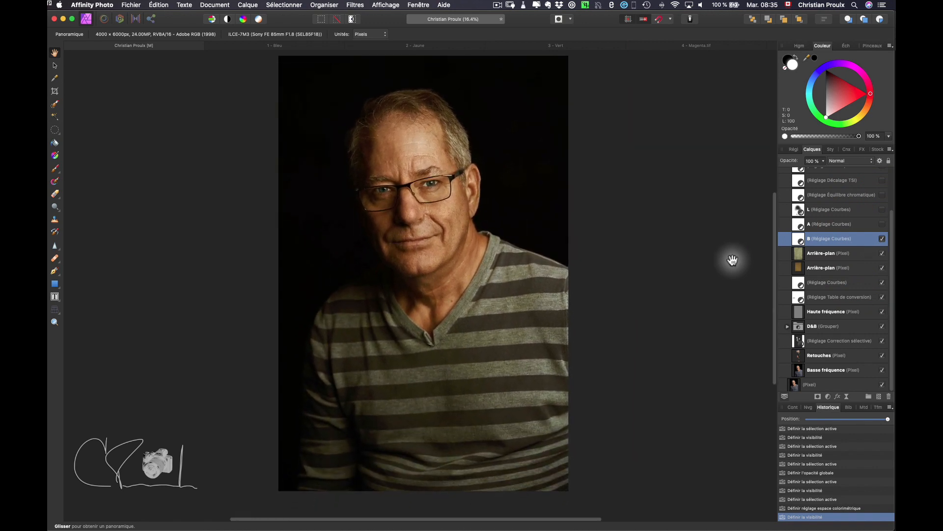
Turn on the A curves adjustment and review its LAB curve in the Chrominance A channel.
click(881, 225)
click(801, 227)
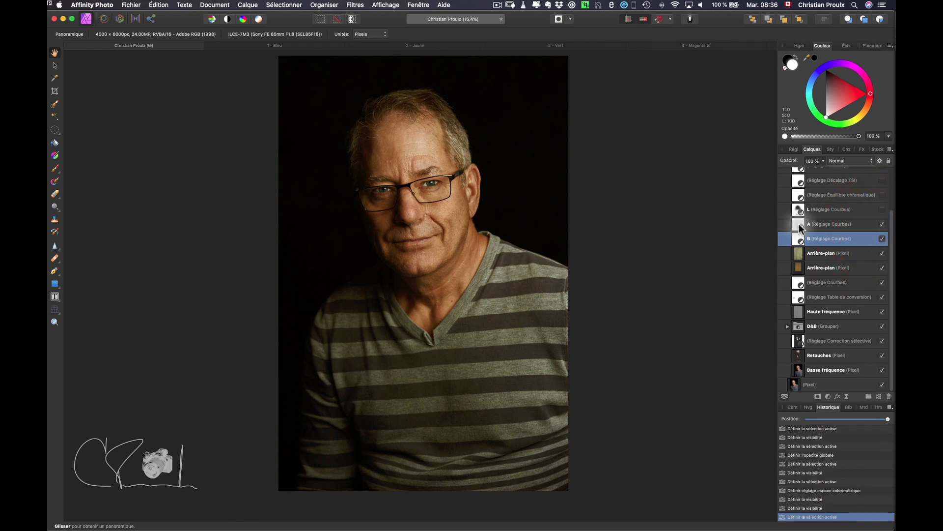
double_click(800, 226)
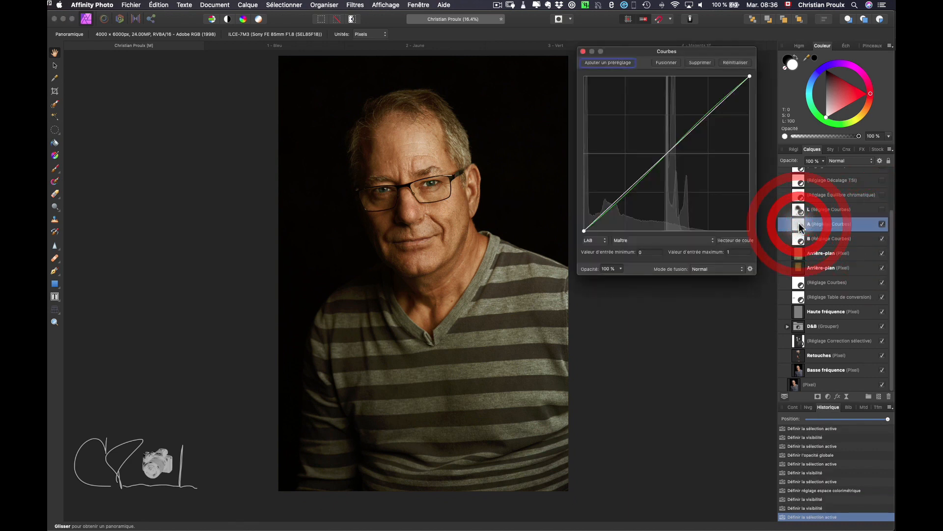
click(663, 240)
click(660, 254)
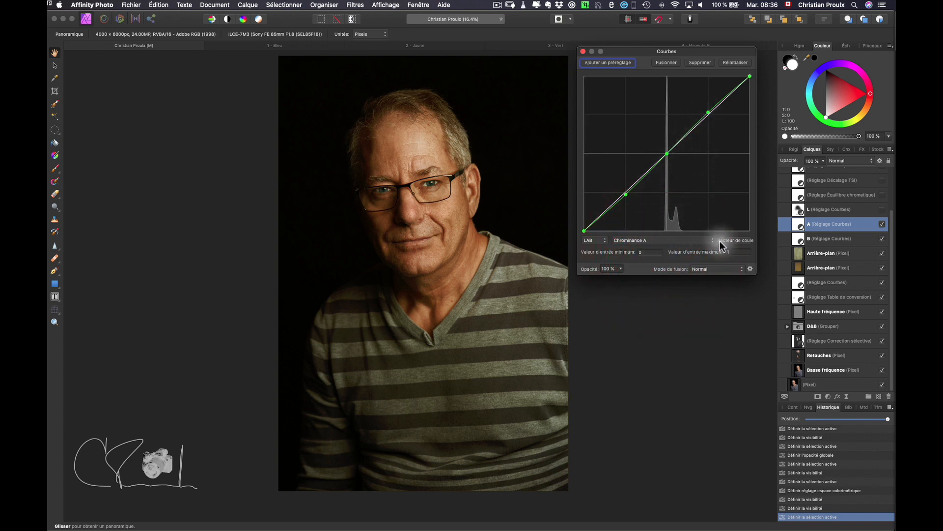
Turn on the L curves adjustment, review its Luminosité curve in LAB, and compare the portrait with and without it.
click(882, 211)
click(800, 211)
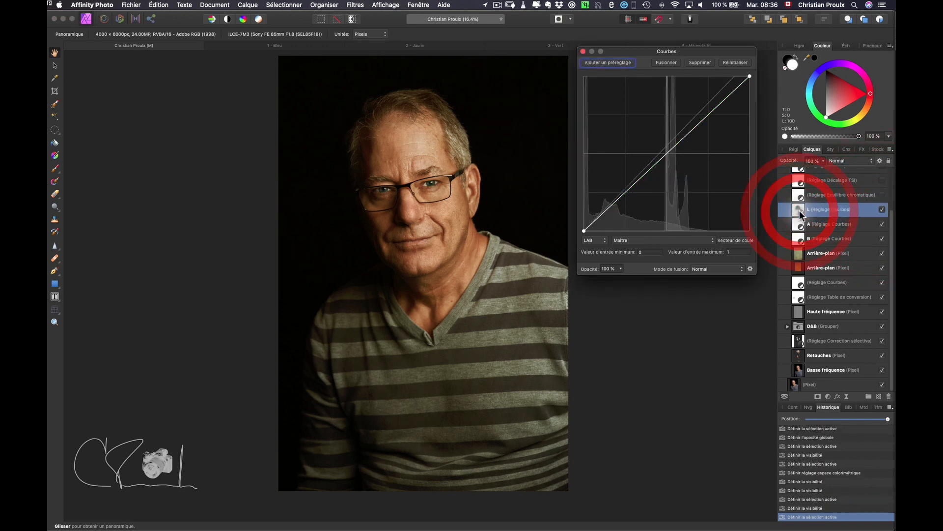
click(649, 239)
click(648, 226)
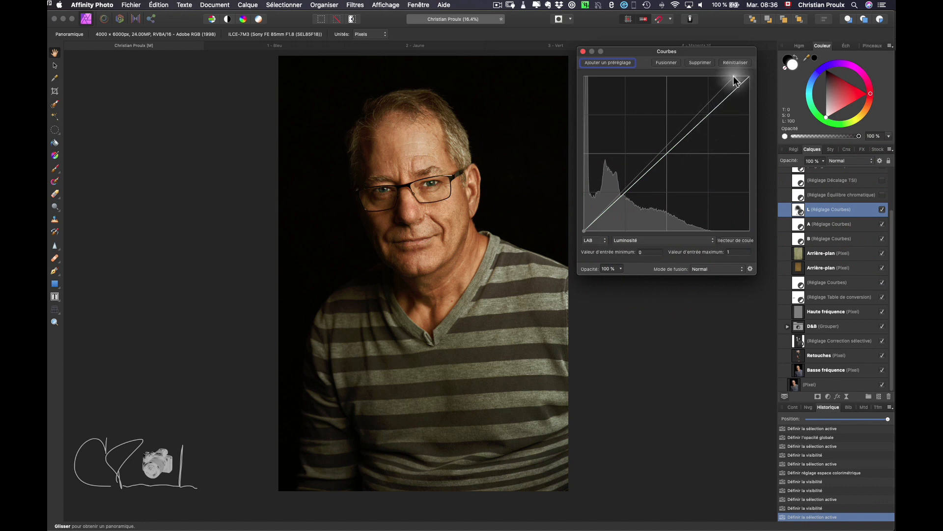
click(882, 210)
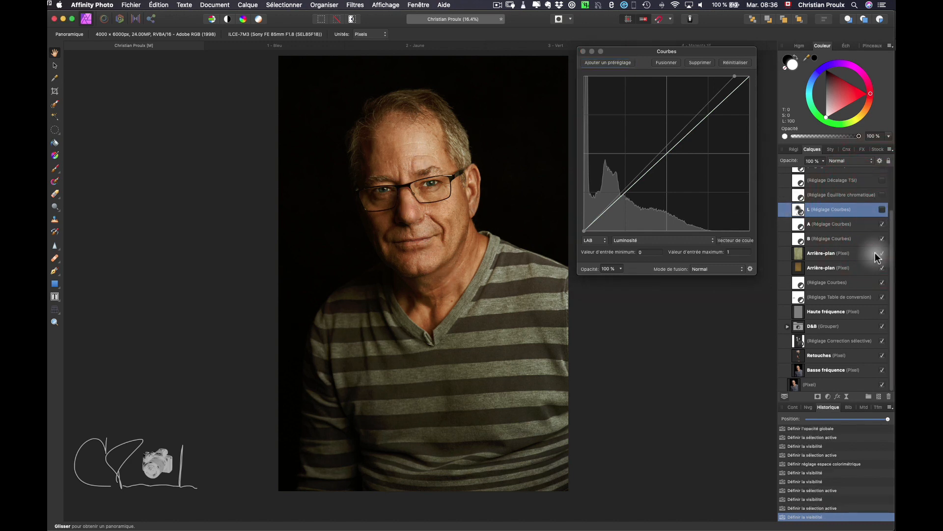
click(882, 210)
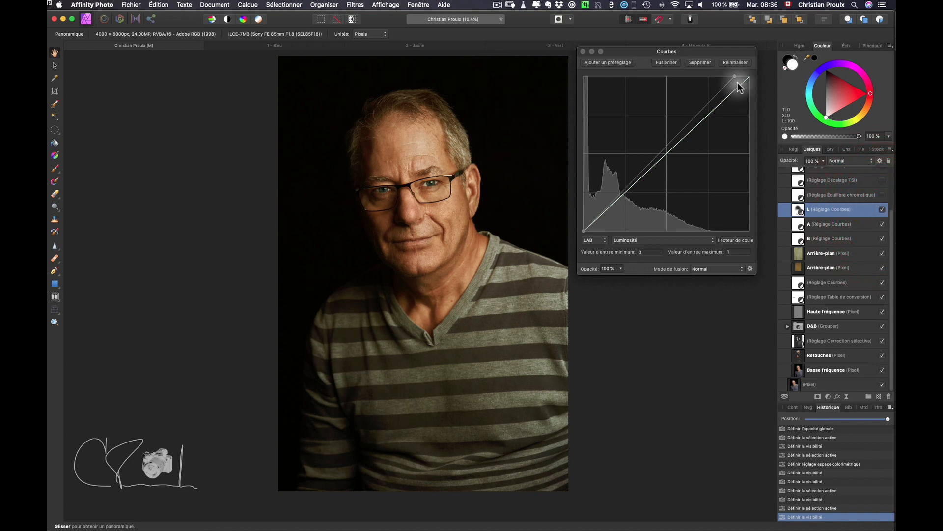
click(583, 51)
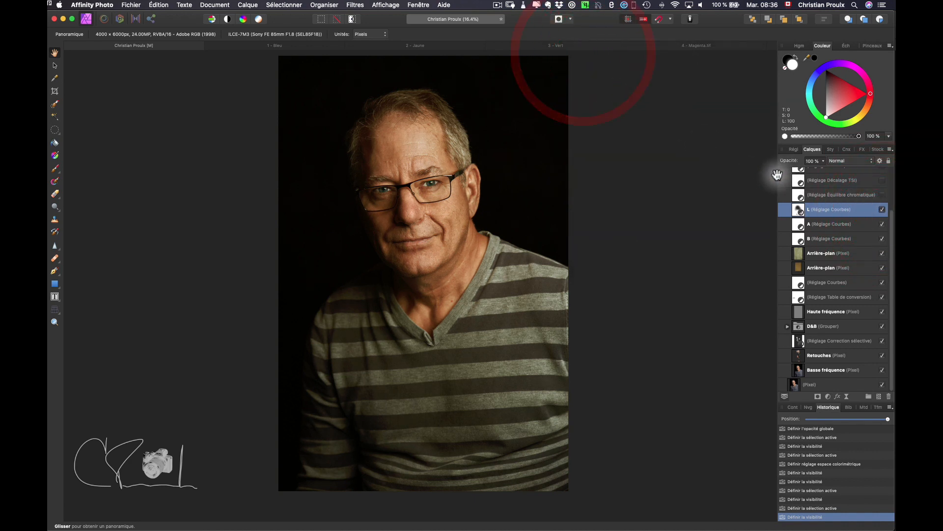
Turn on the Équilibre chromatique adjustment and review its midtone colour balance settings.
scroll(822, 181, up, 1)
scroll(821, 178, up, 1)
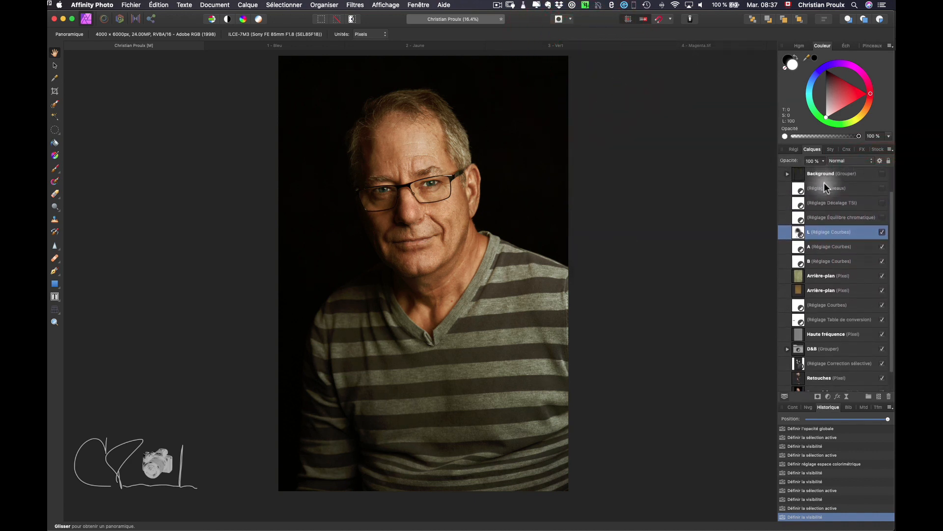
click(853, 217)
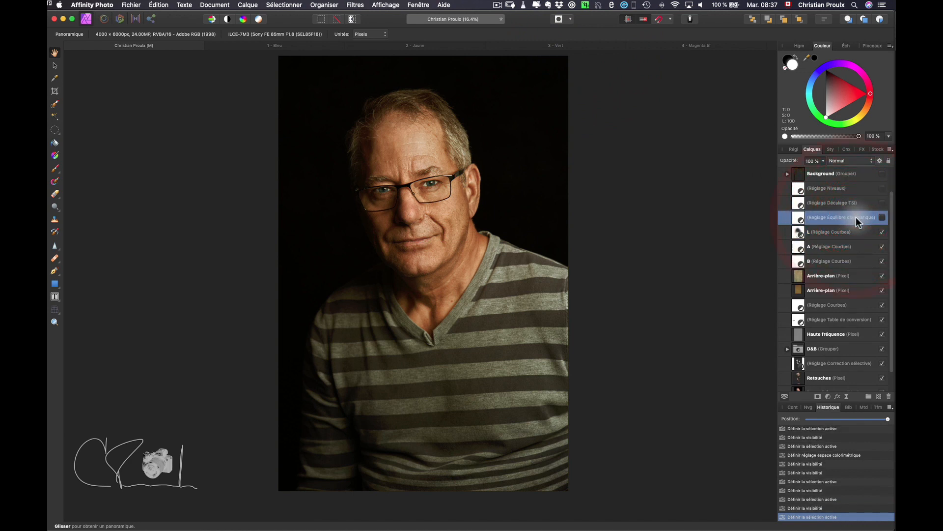
click(882, 217)
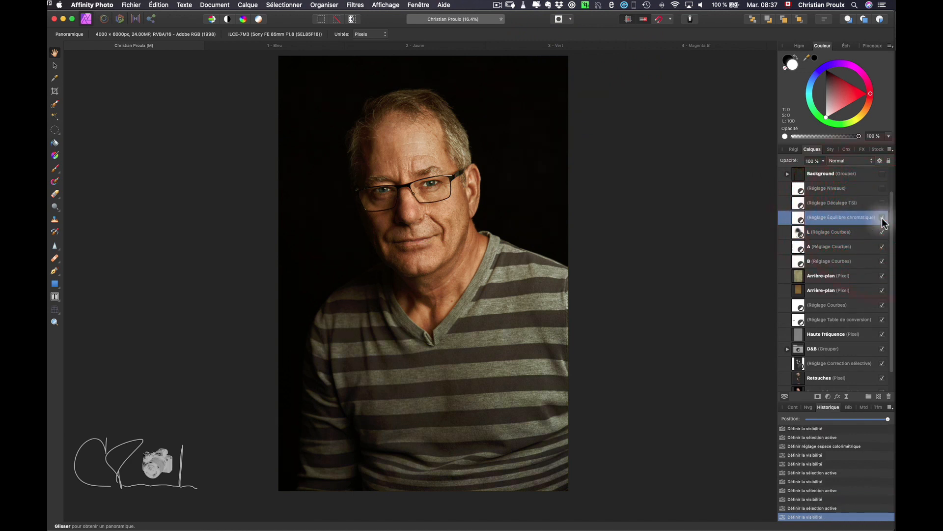
double_click(796, 220)
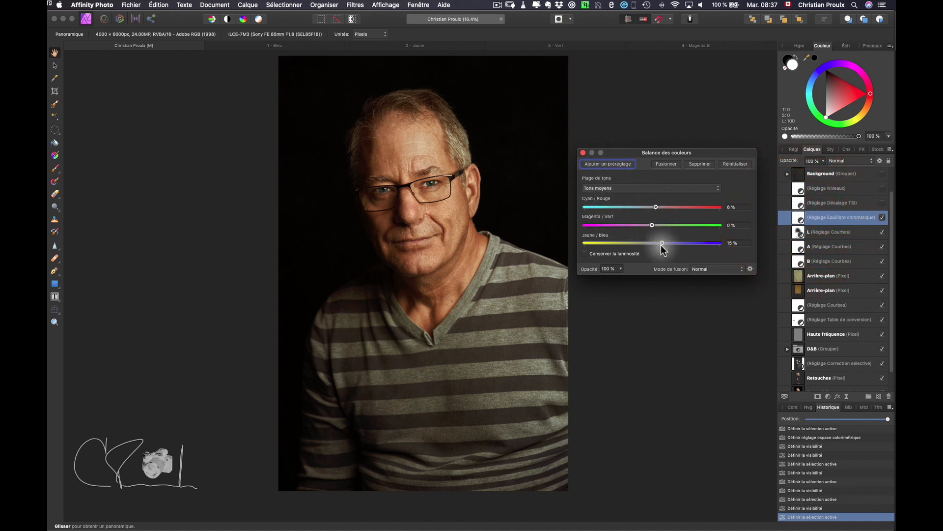
click(584, 153)
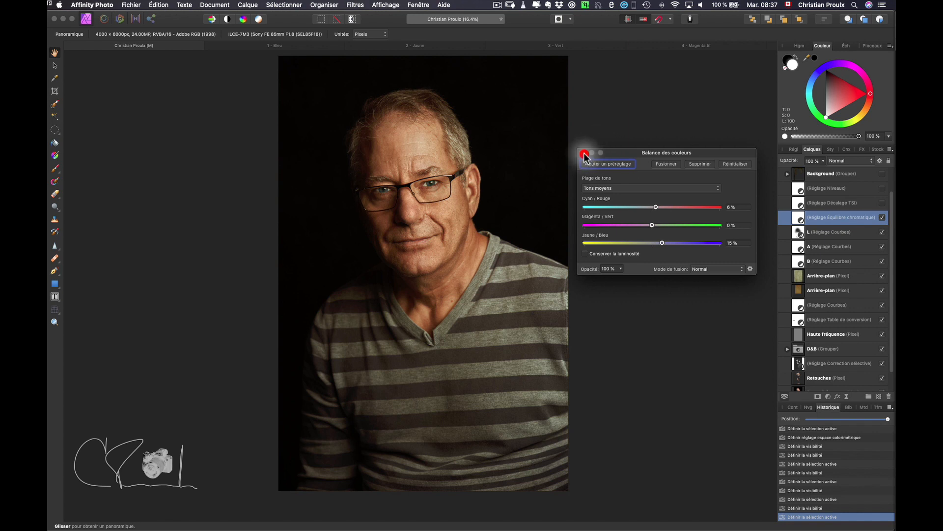
Turn on the Décalage TSI adjustment above the colour balance and review its hue, saturation and luminosity shifts for the reds.
click(881, 203)
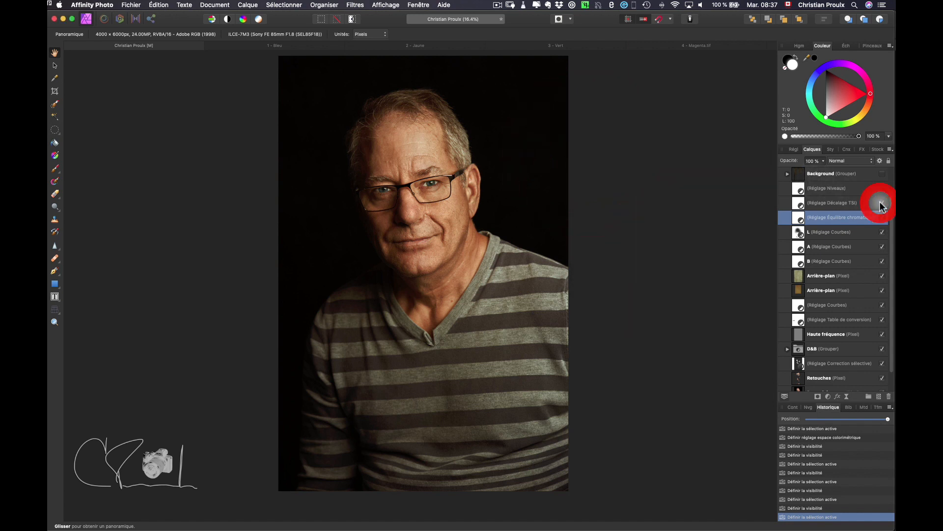
double_click(799, 203)
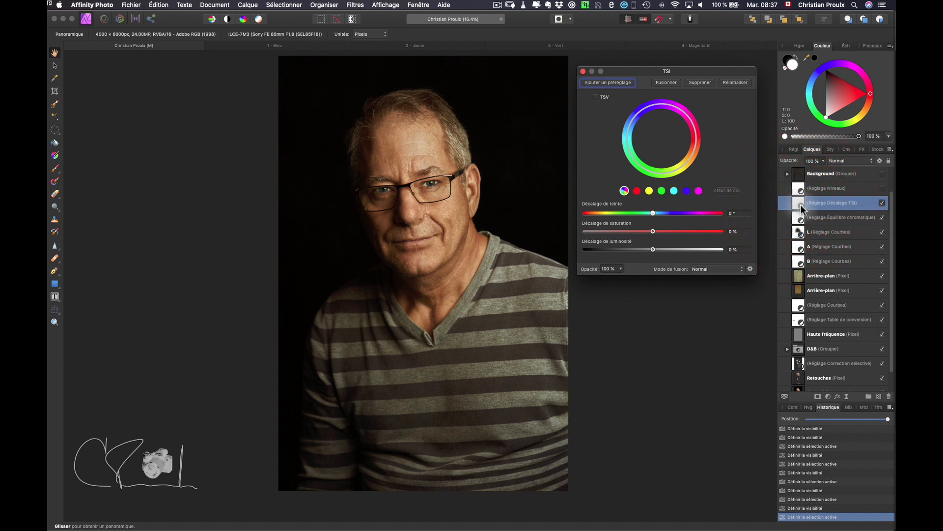
click(637, 191)
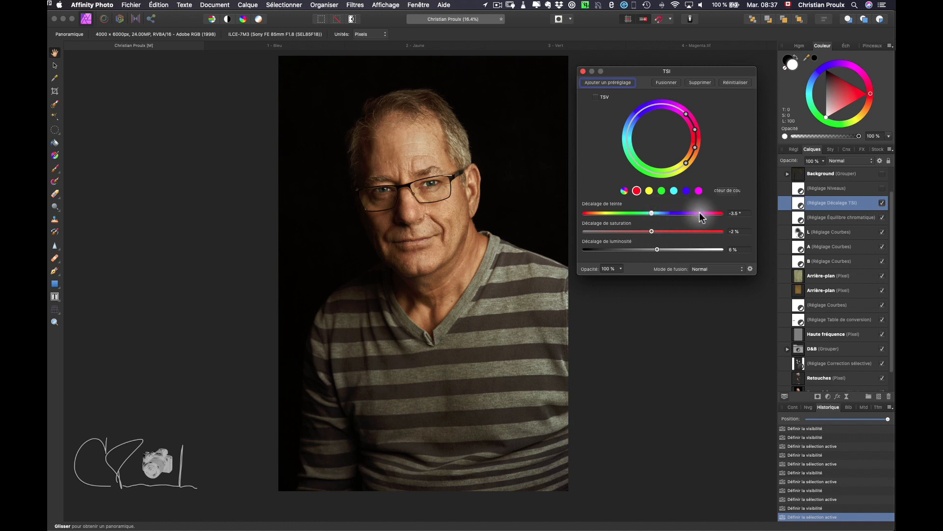
click(583, 71)
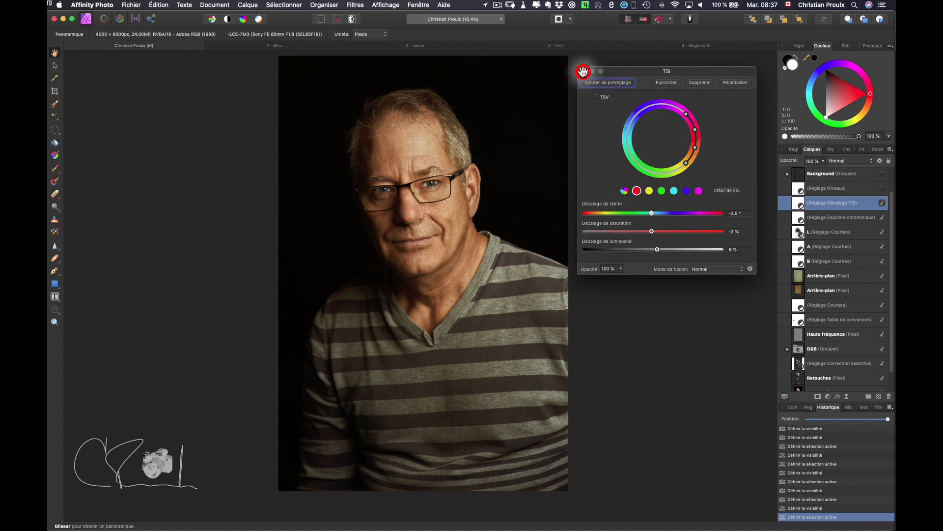
Turn on the Niveaux adjustment, review its level settings, and display the image histogram.
click(882, 189)
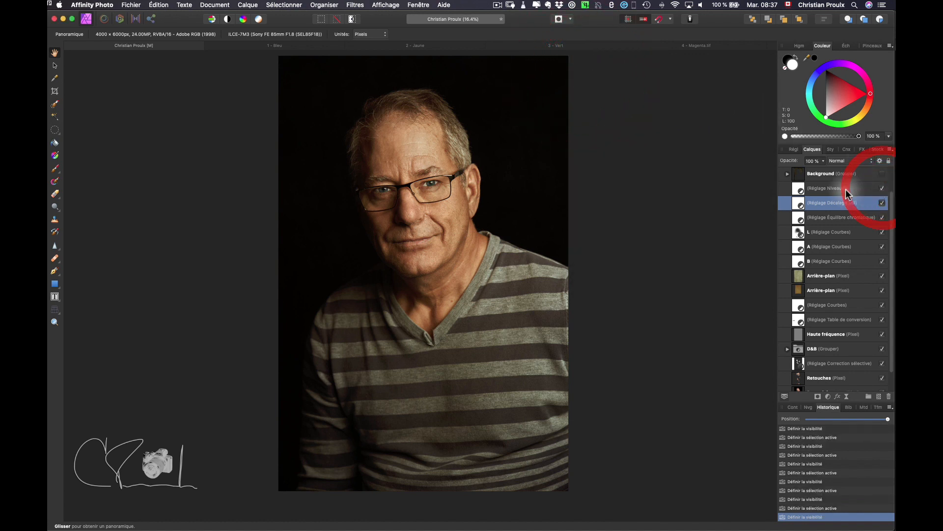
click(800, 191)
double_click(799, 190)
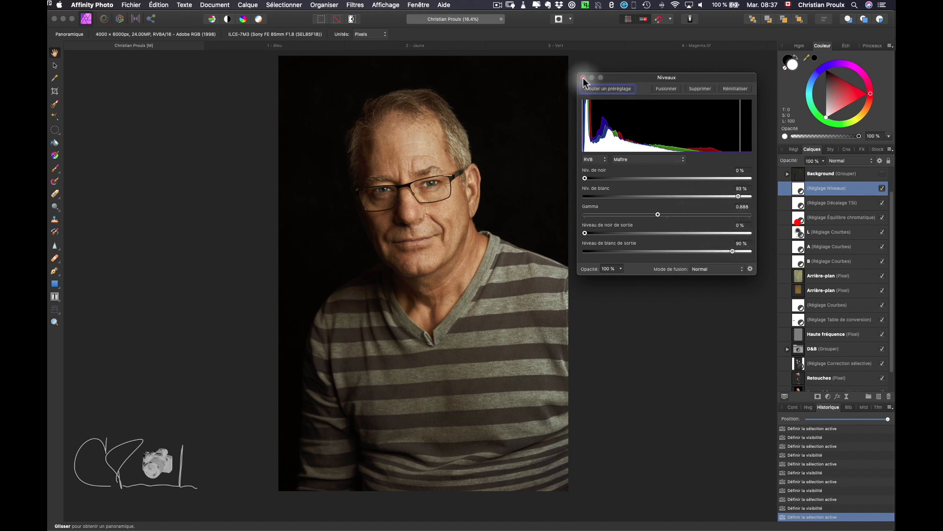
click(584, 78)
click(798, 46)
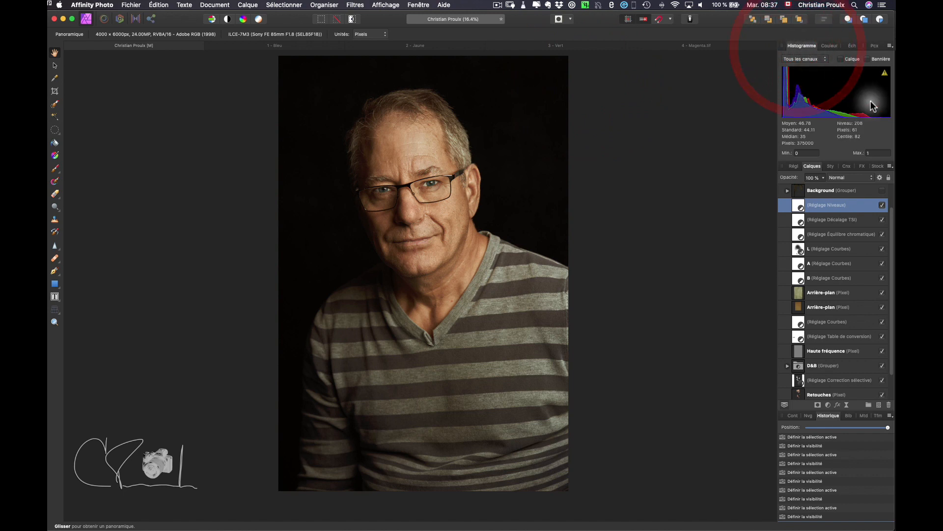
Turn on the Background group, expand it to review the layers inside, and collapse it again.
click(882, 191)
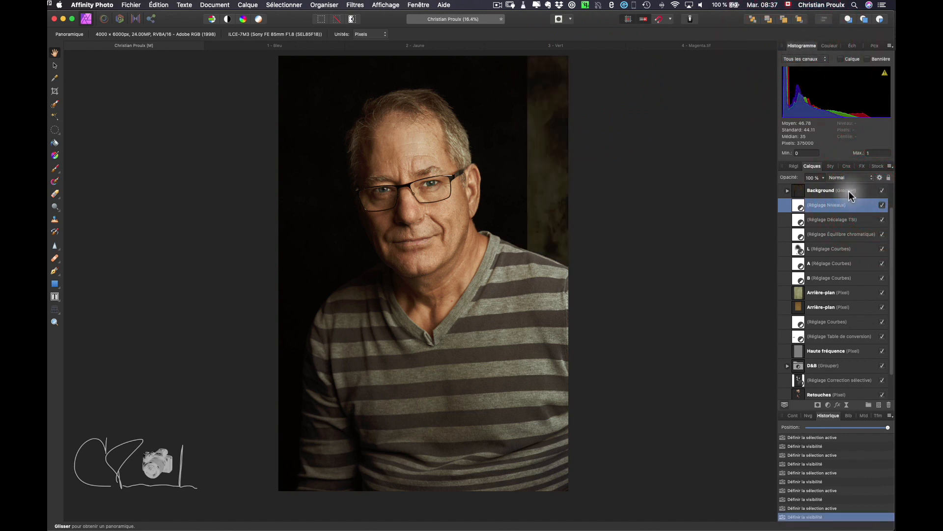
click(791, 191)
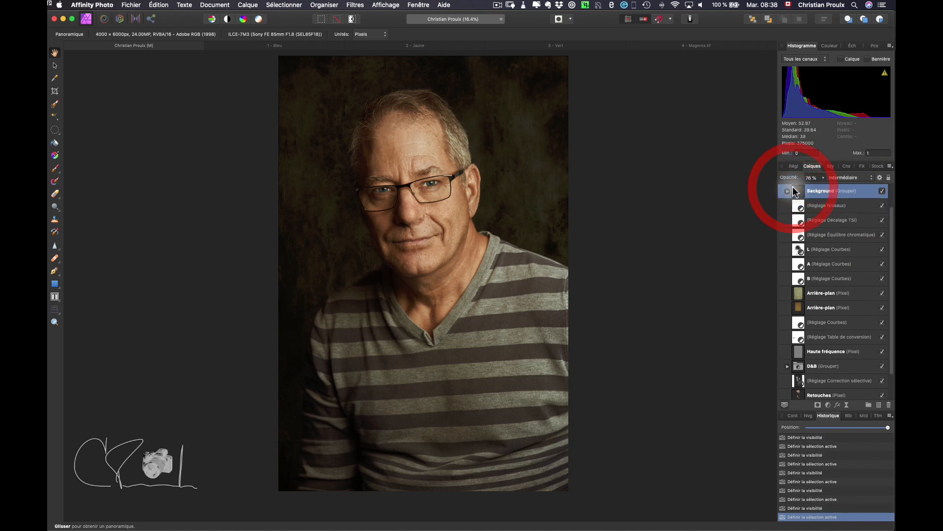
click(788, 191)
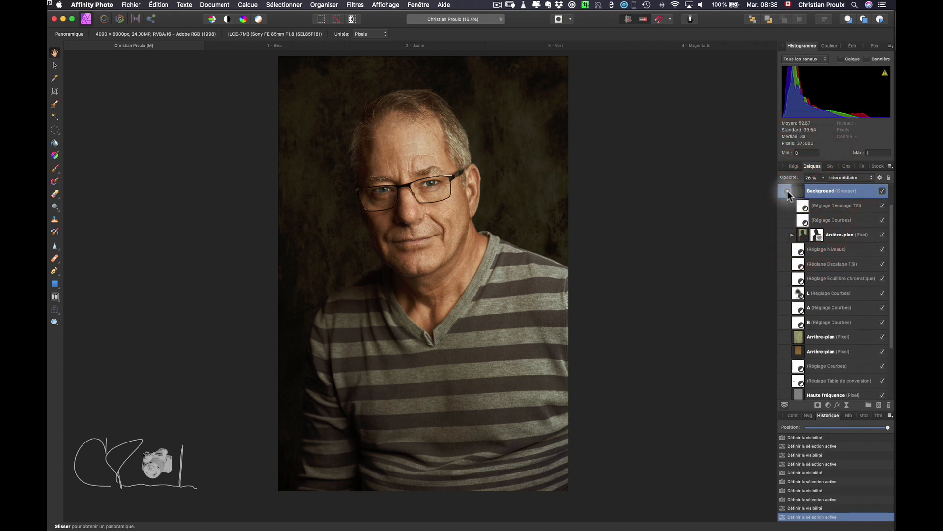
scroll(788, 195, up, 2)
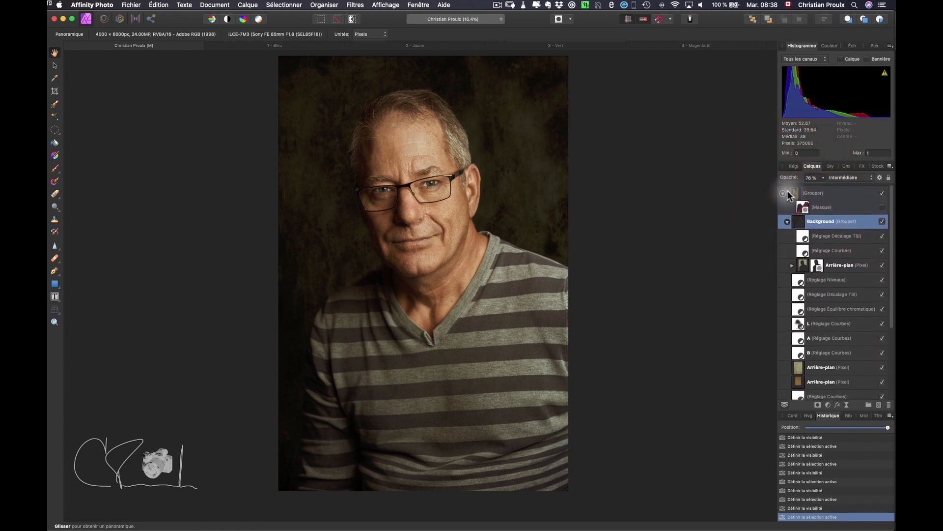
click(787, 218)
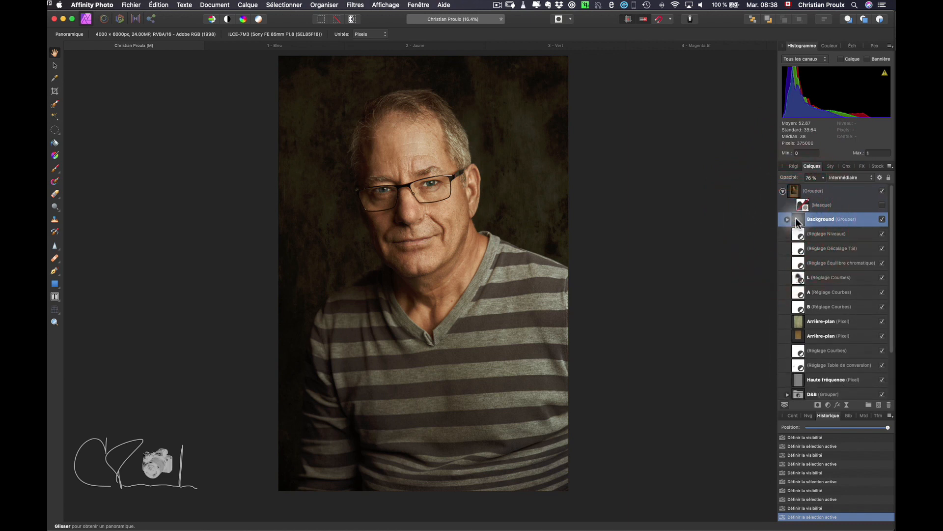
Turn on the main group's mask, collapse the group, and view the finished portrait.
click(883, 207)
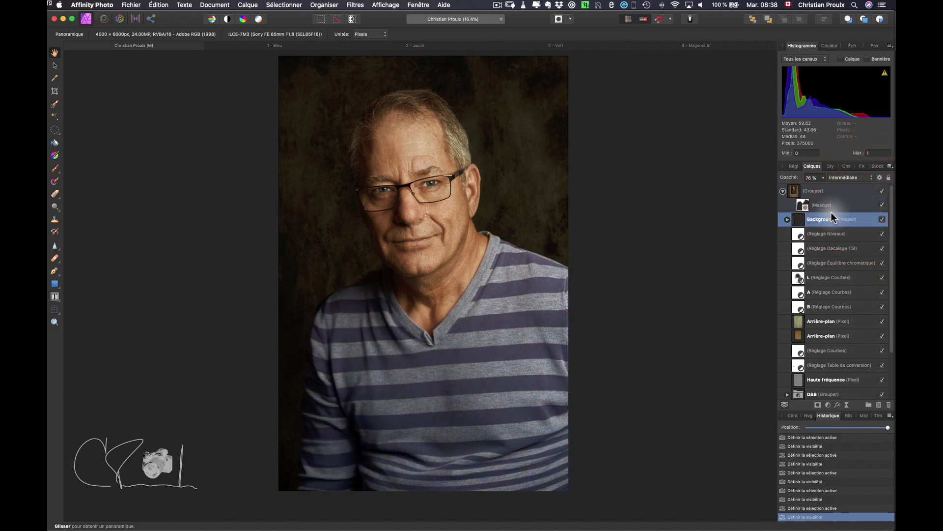
click(783, 192)
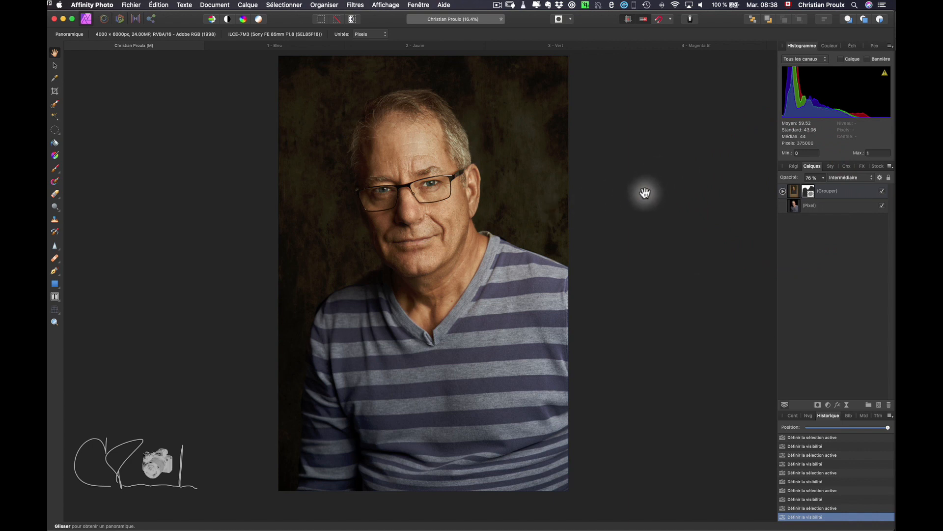
scroll(645, 194, up, 2)
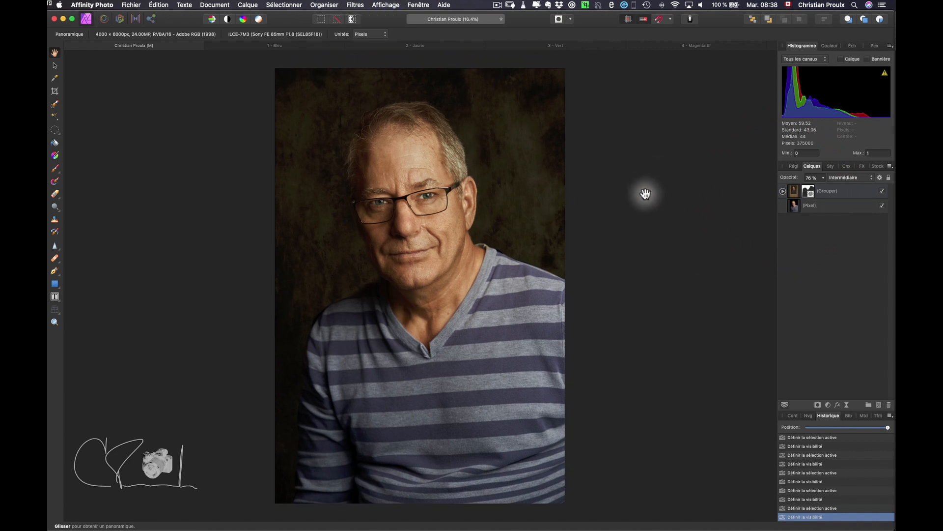
View the colour variants of the portrait in turn: 1 - Bleu, 2 - Jaune, 3 - Vert and 4 - Magenta.tif.
click(283, 45)
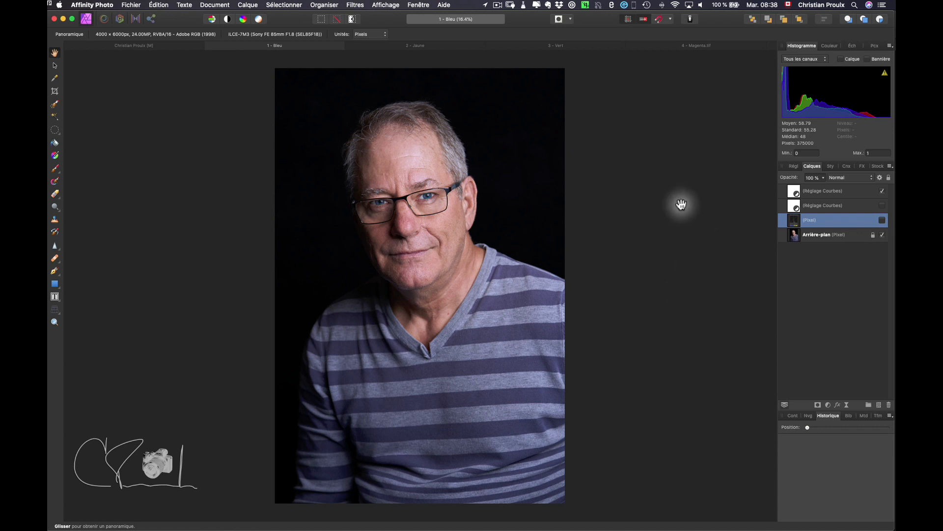
click(420, 45)
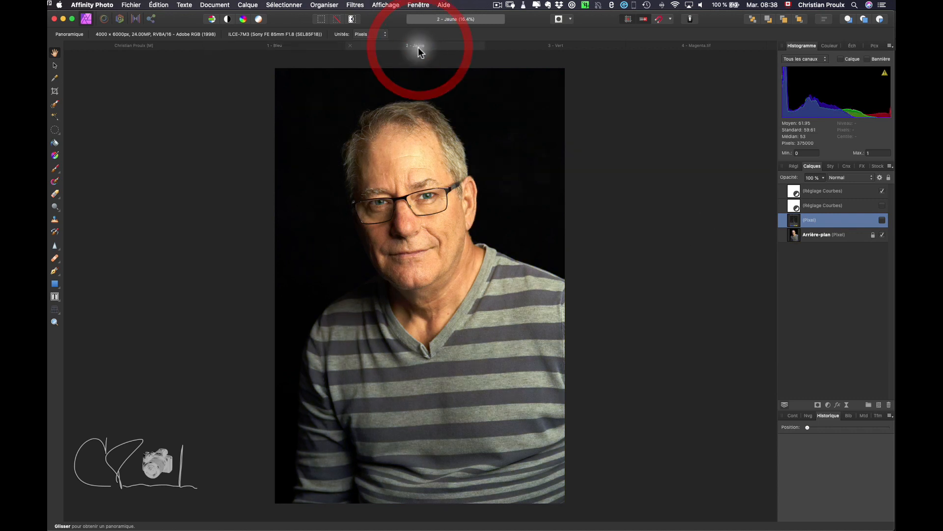
click(569, 45)
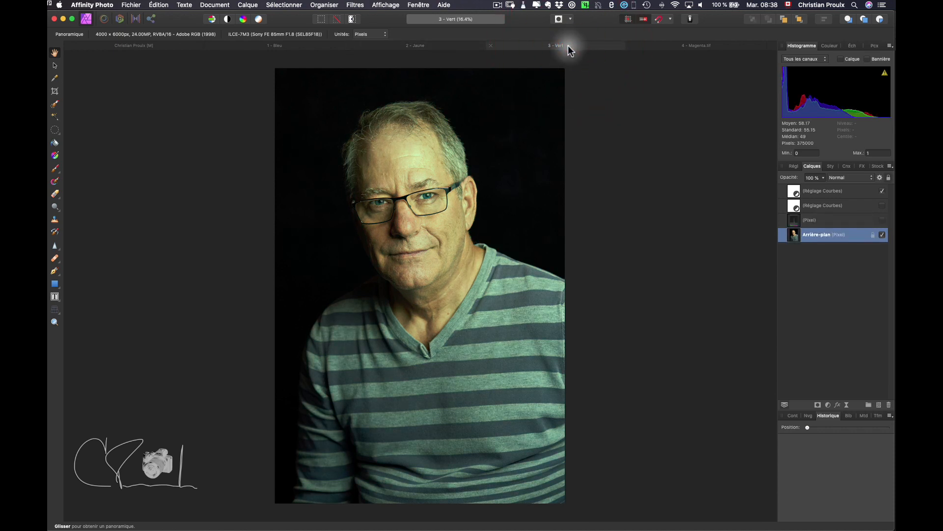
click(705, 46)
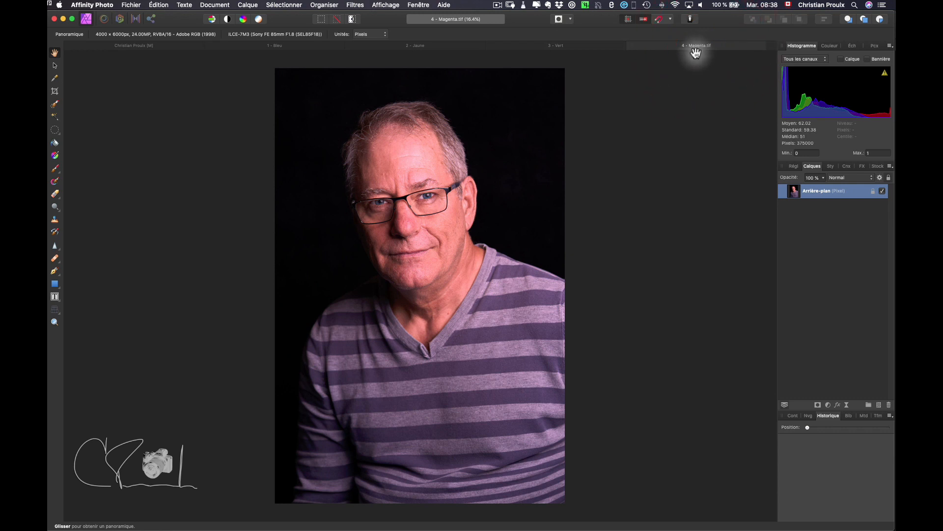
View the portrait's 3 - Vert and 2 - Jaune variants again and return to 1 - Bleu.
click(583, 45)
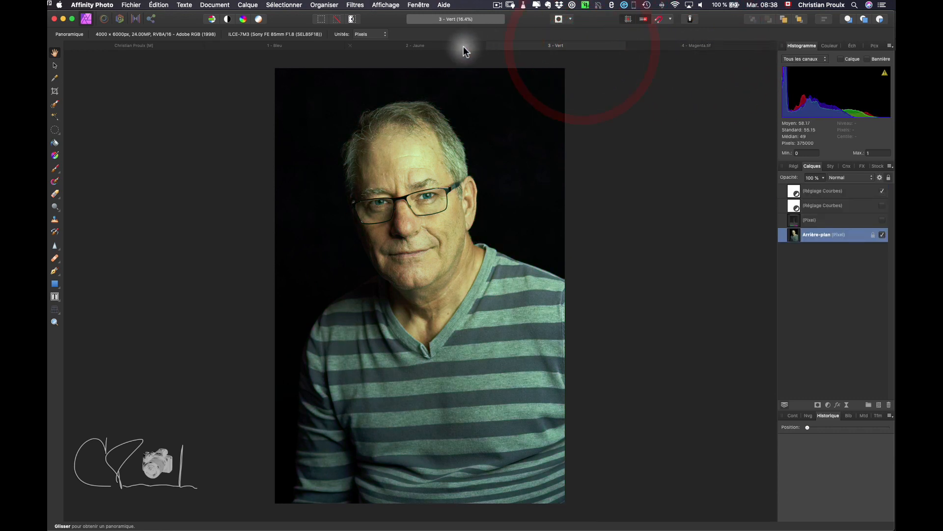
click(440, 46)
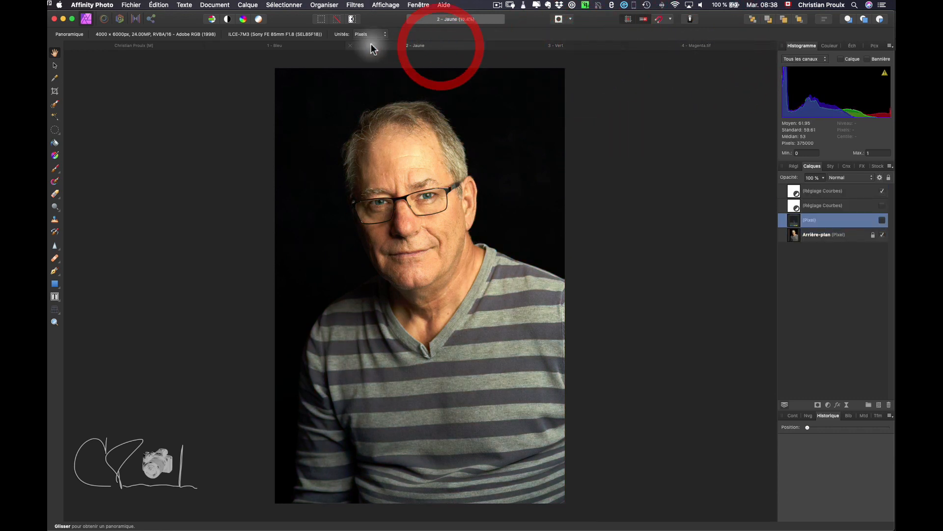
click(284, 46)
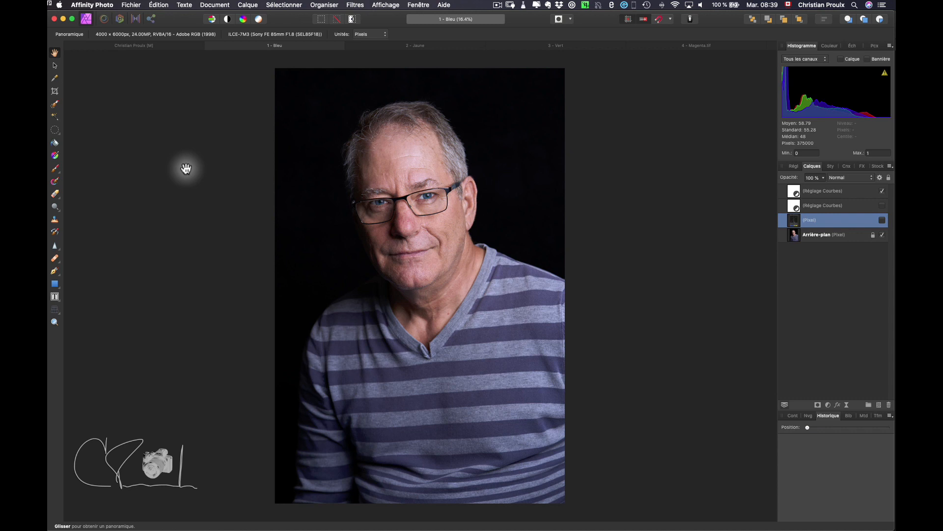
Open the lower Courbes adjustment of 1 - Bleu and toggle its visibility to compare the portrait with and without the correction.
click(796, 205)
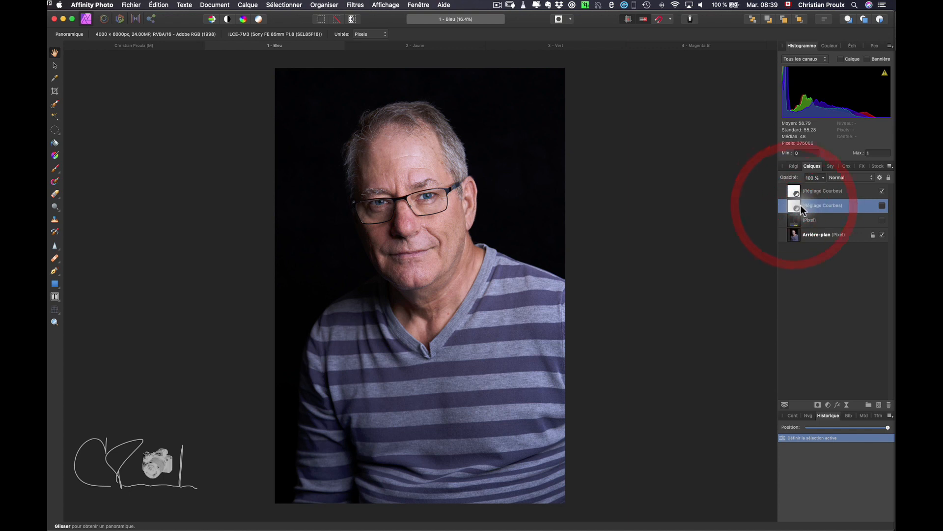
double_click(797, 207)
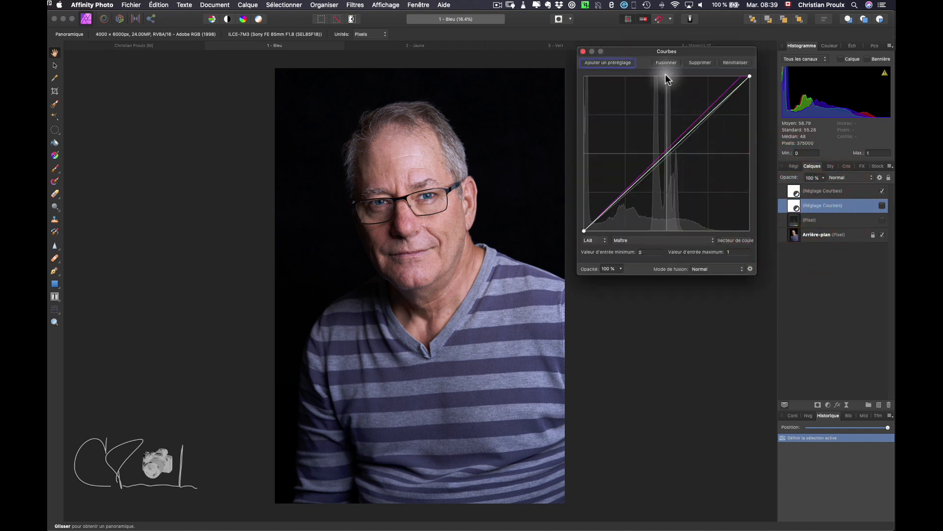
click(883, 206)
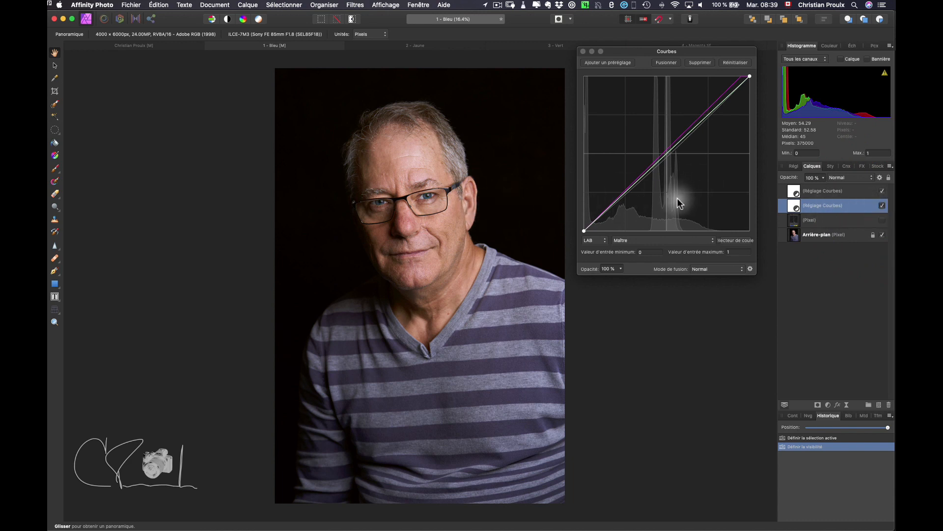
click(883, 206)
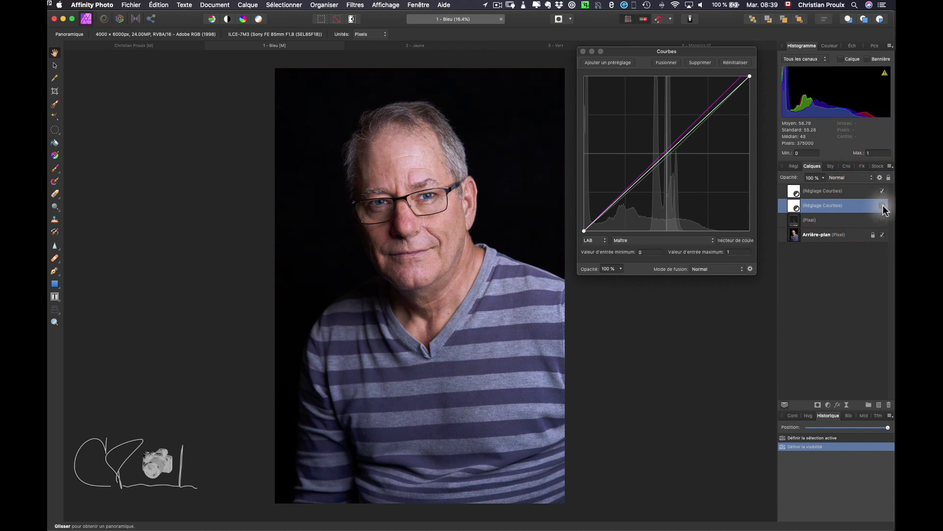
click(882, 207)
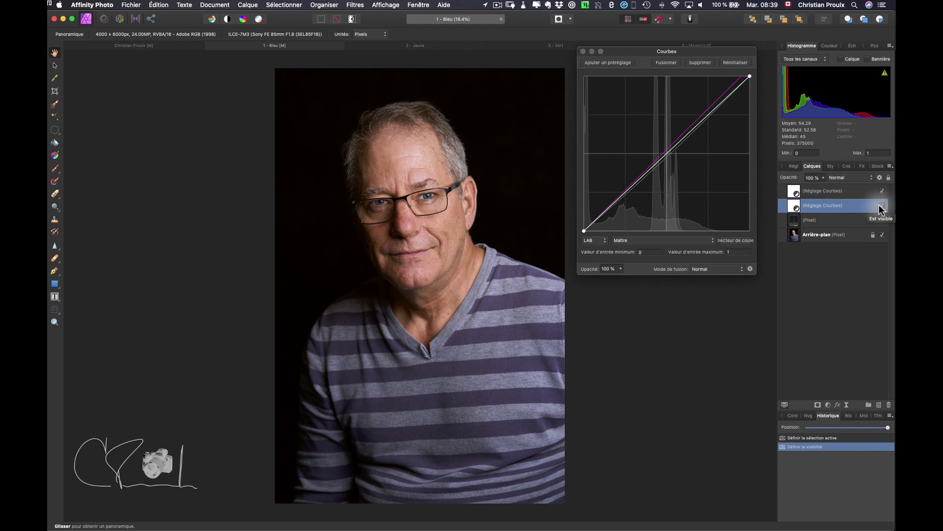
click(883, 206)
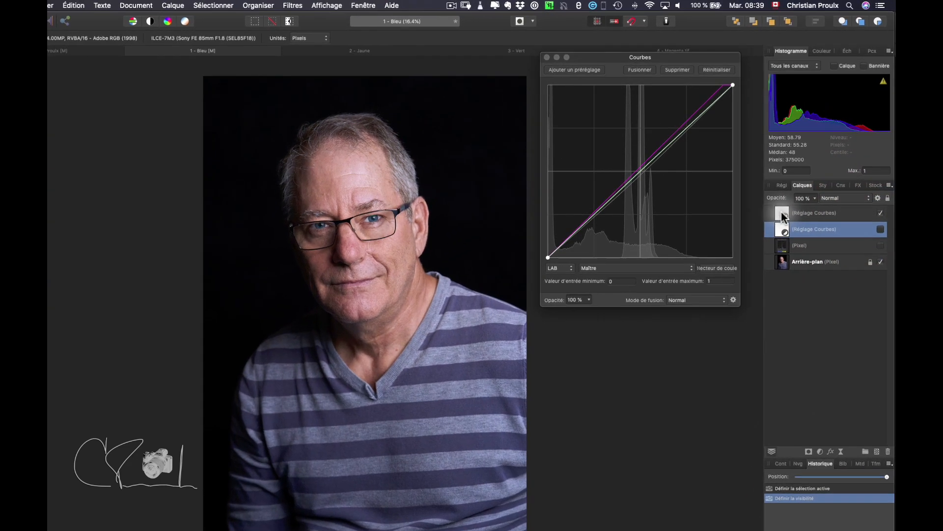
Open the upper Courbes adjustment in LAB mode and display its Chrominance A channel.
click(782, 215)
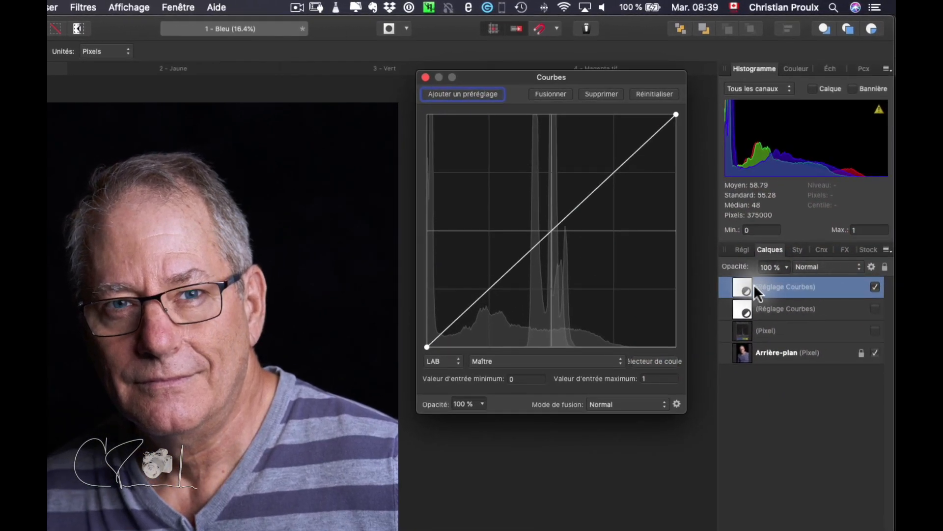
click(547, 360)
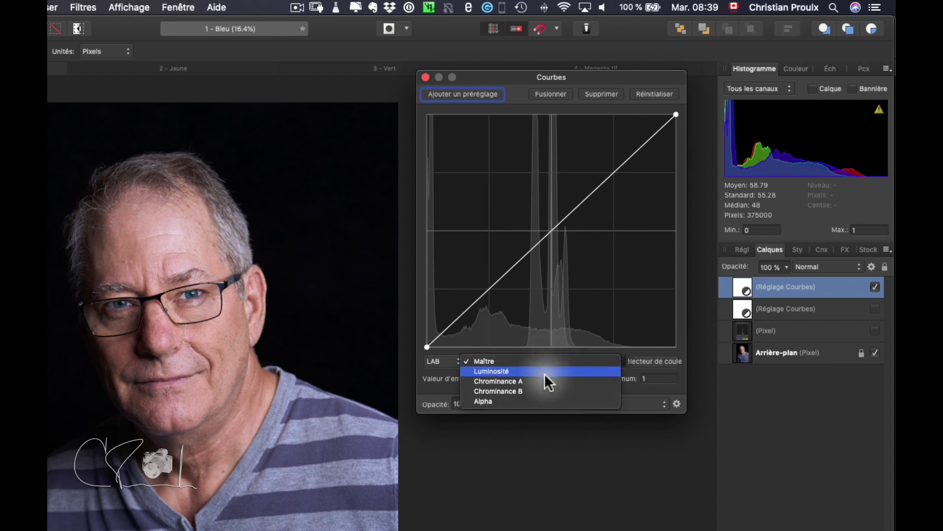
click(544, 381)
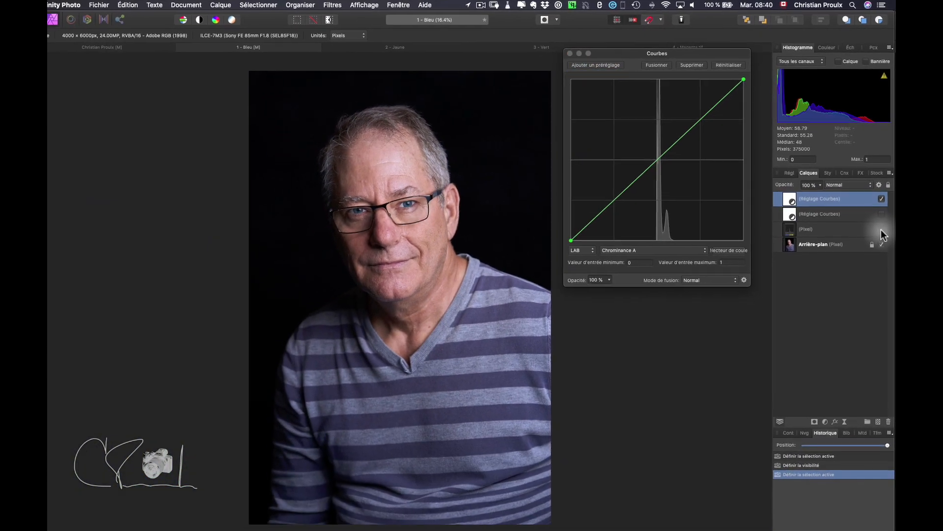
Turn on the pixel layer and the lower Courbes adjustment, and review that adjustment's Chrominance A and Chrominance B curves.
click(879, 274)
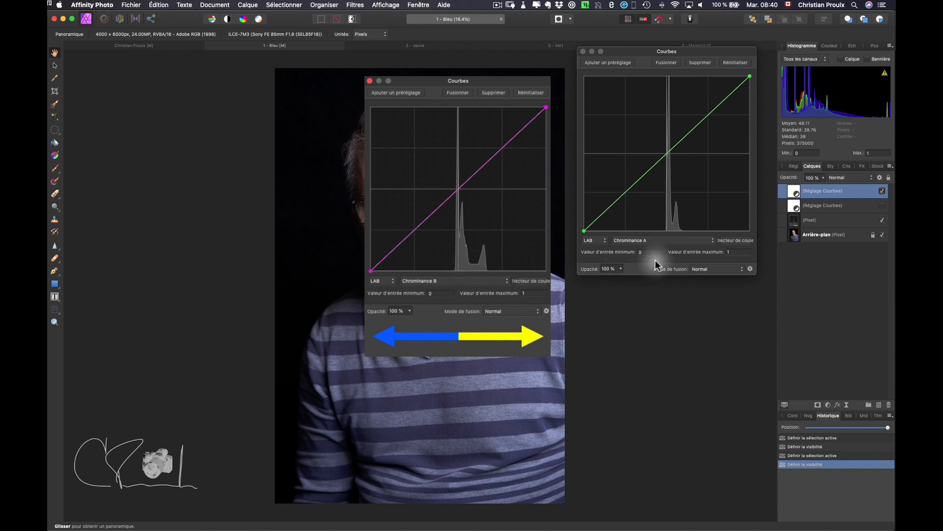
click(883, 206)
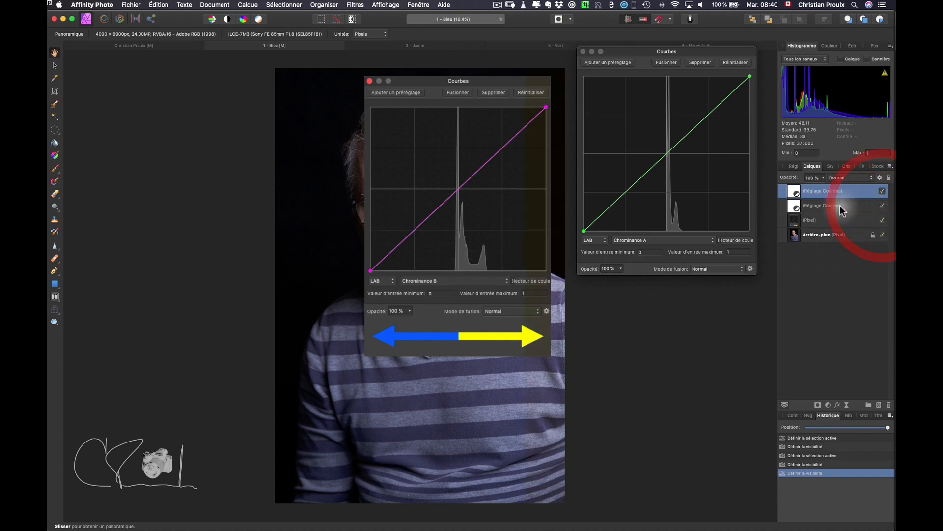
click(796, 205)
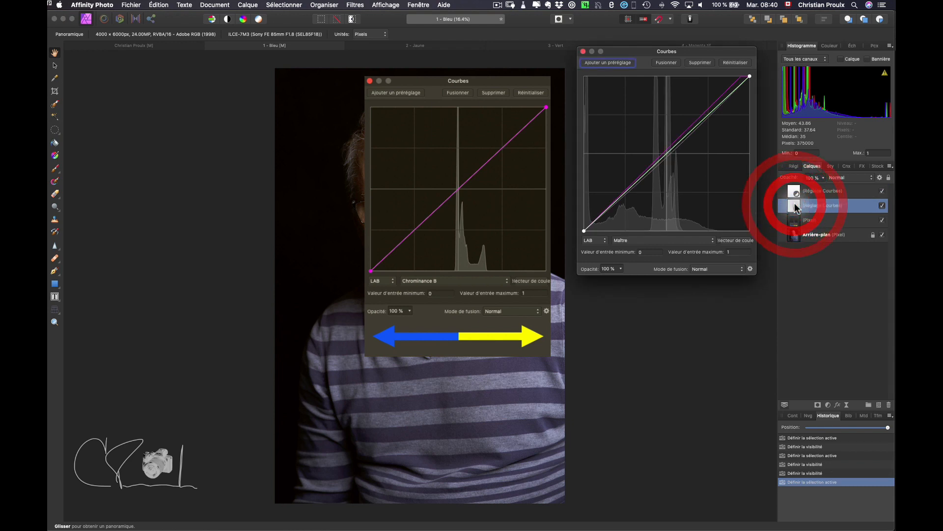
click(661, 240)
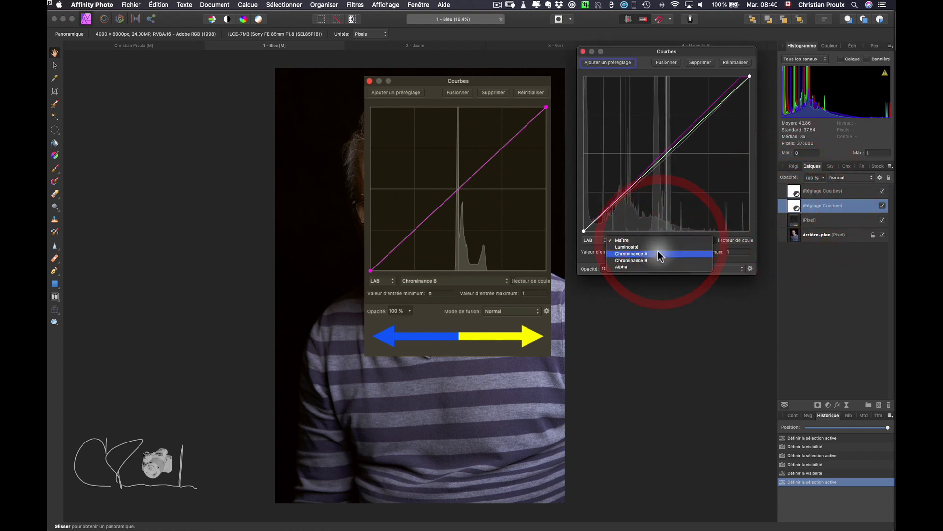
click(659, 255)
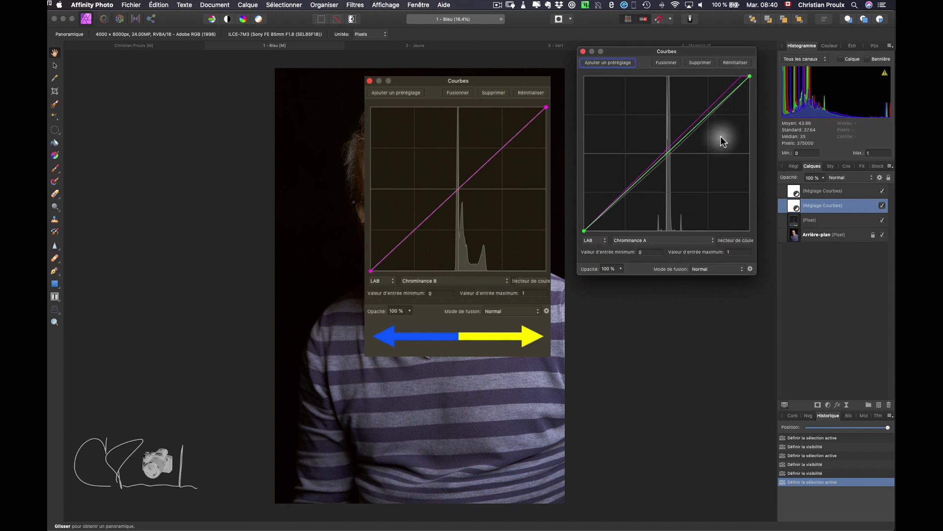
click(668, 237)
click(667, 247)
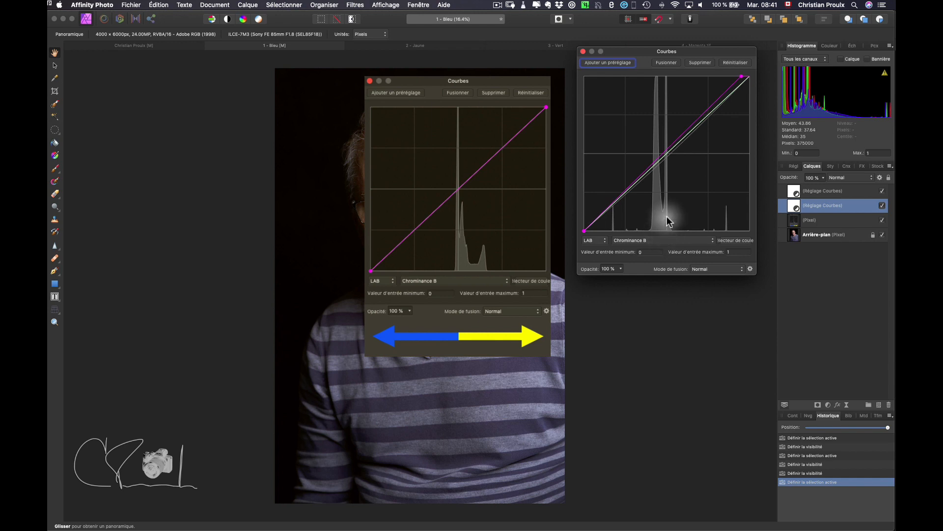
Display the Chrominance B curve of the upper Courbes adjustment and hide the pixel layer with the reference diagram.
click(792, 196)
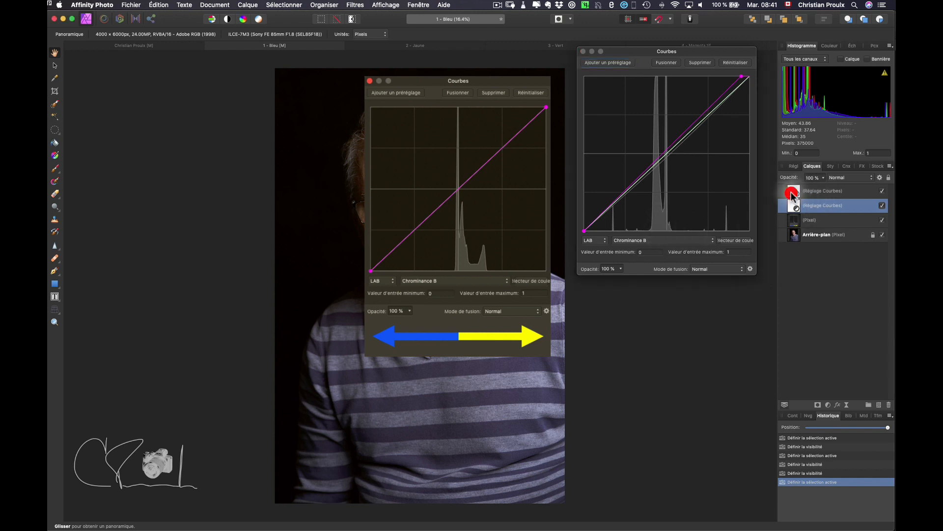
click(681, 240)
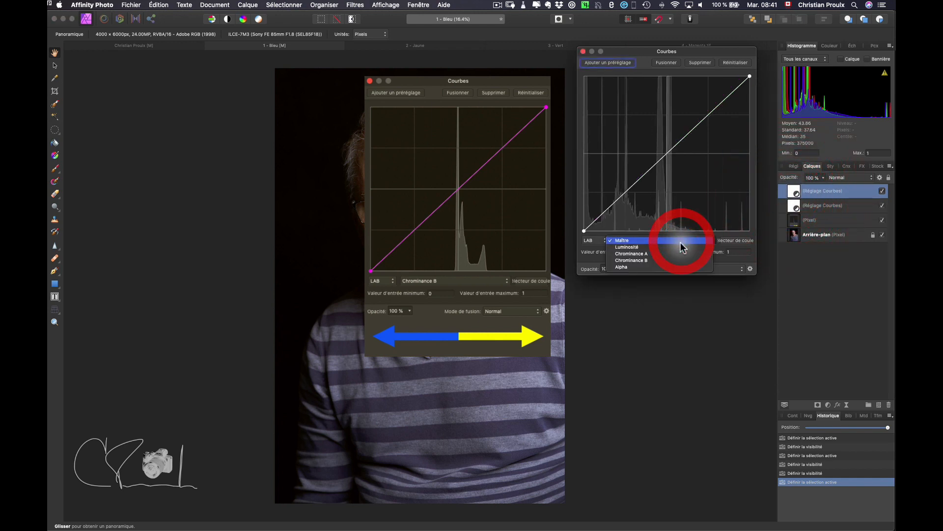
click(671, 258)
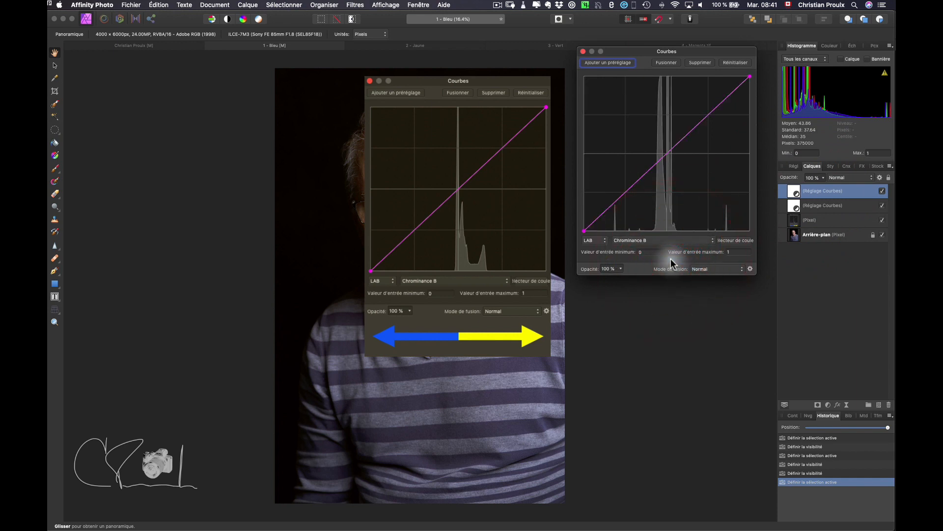
click(882, 220)
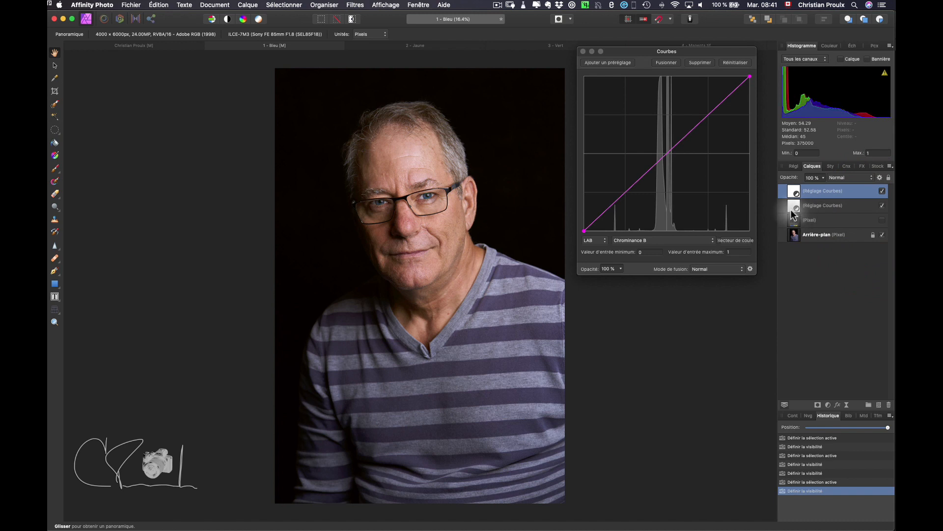
Reopen the upper Courbes adjustment, examine its Chrominance B histogram against the portrait, and close the curves dialog.
click(796, 206)
click(792, 192)
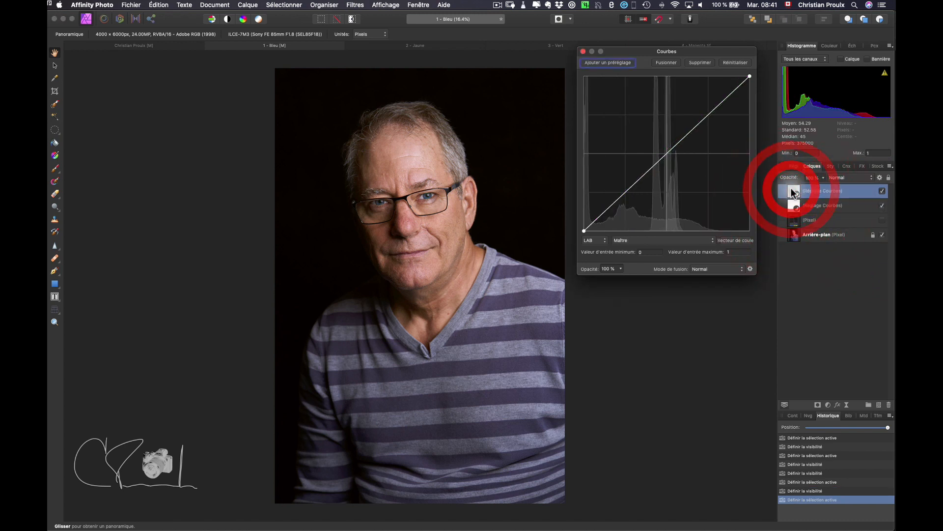
click(679, 241)
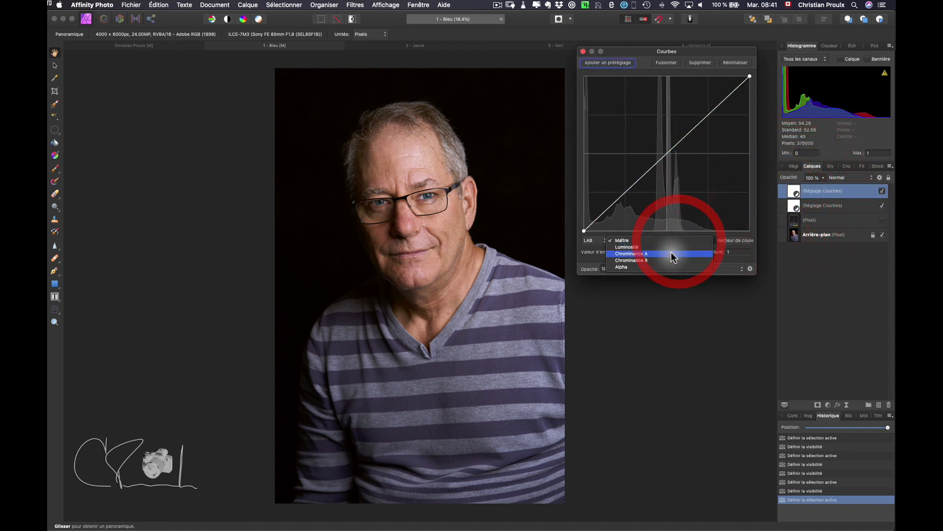
click(668, 259)
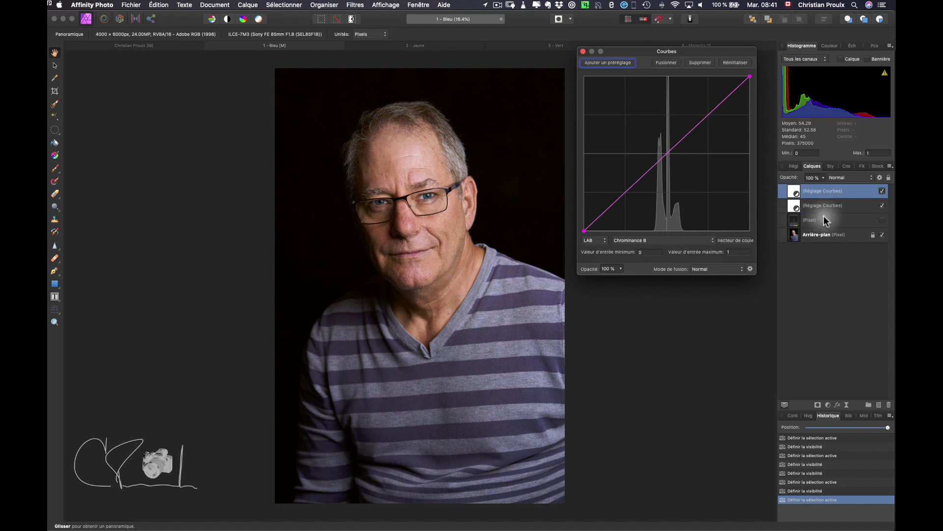
click(583, 51)
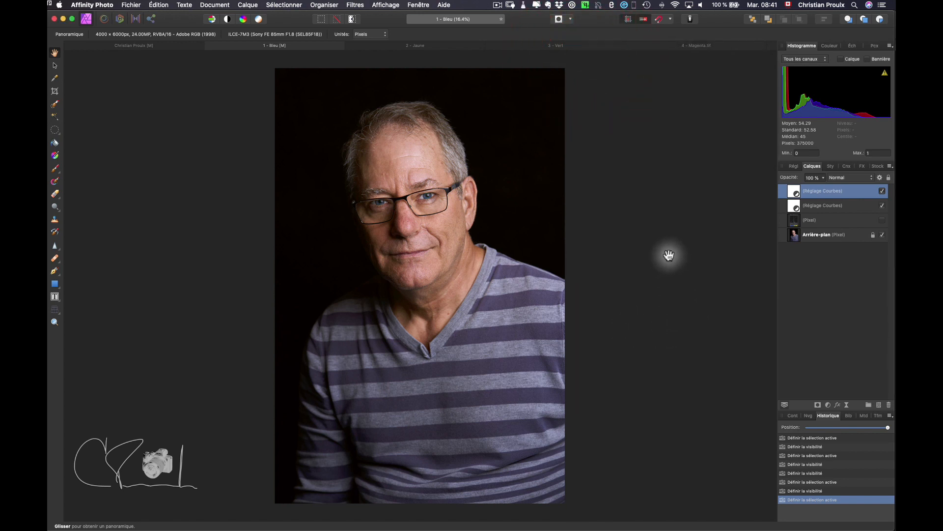
Open the upper Courbes adjustment and go through its Luminosité, Chrominance A, Chrominance B and Alpha channels.
double_click(794, 194)
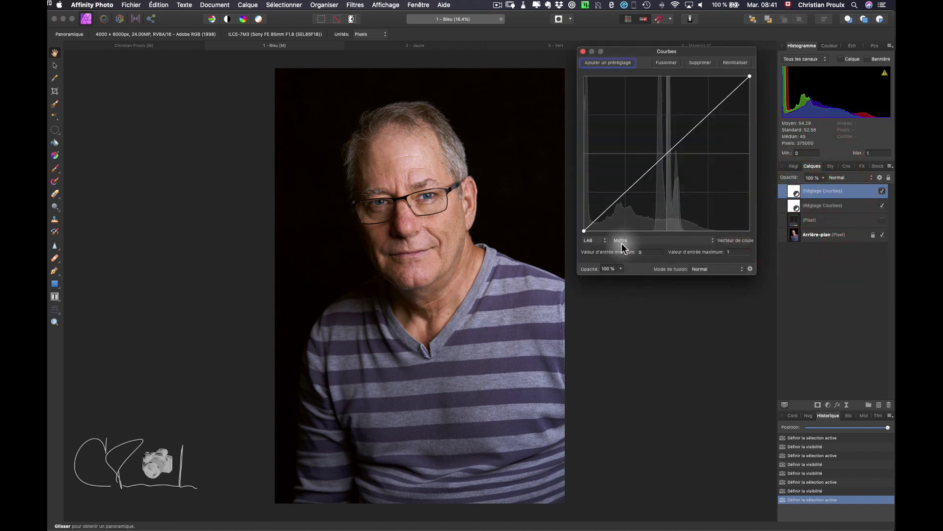
click(638, 240)
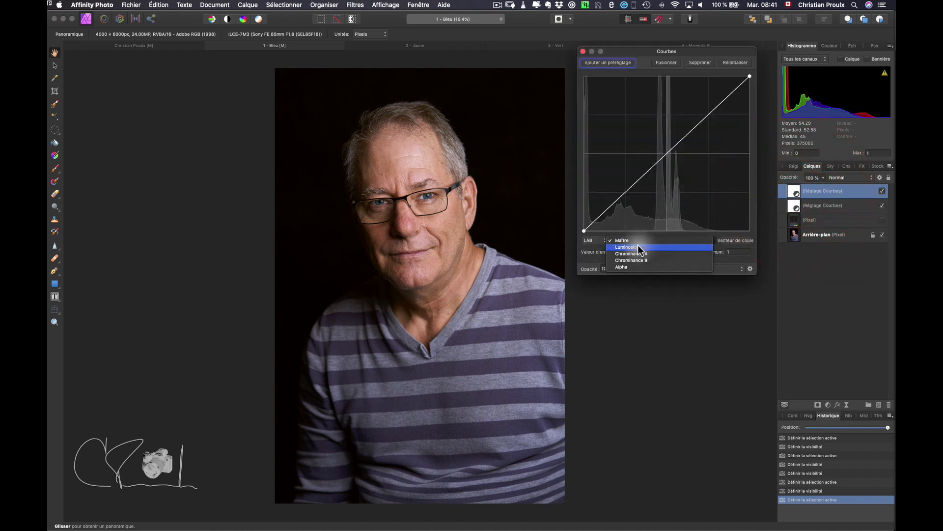
click(639, 248)
click(650, 240)
click(651, 246)
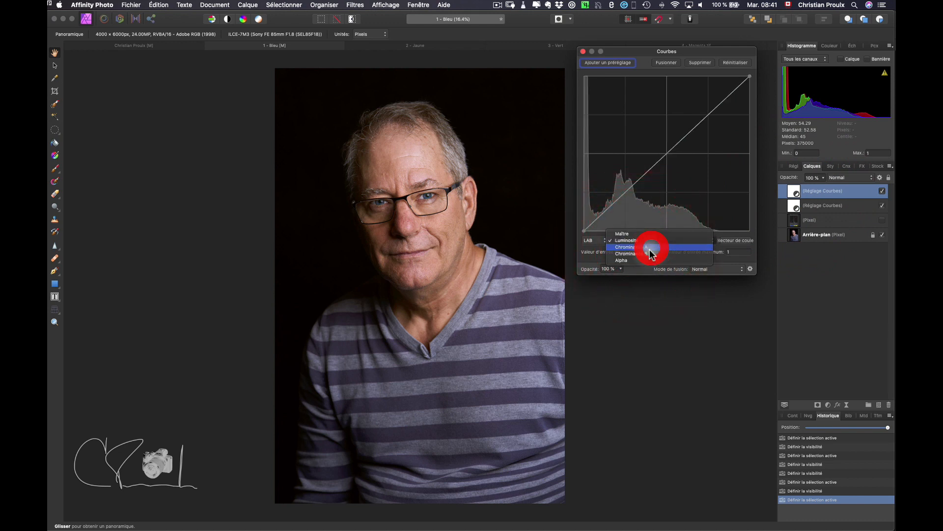
click(656, 240)
click(657, 246)
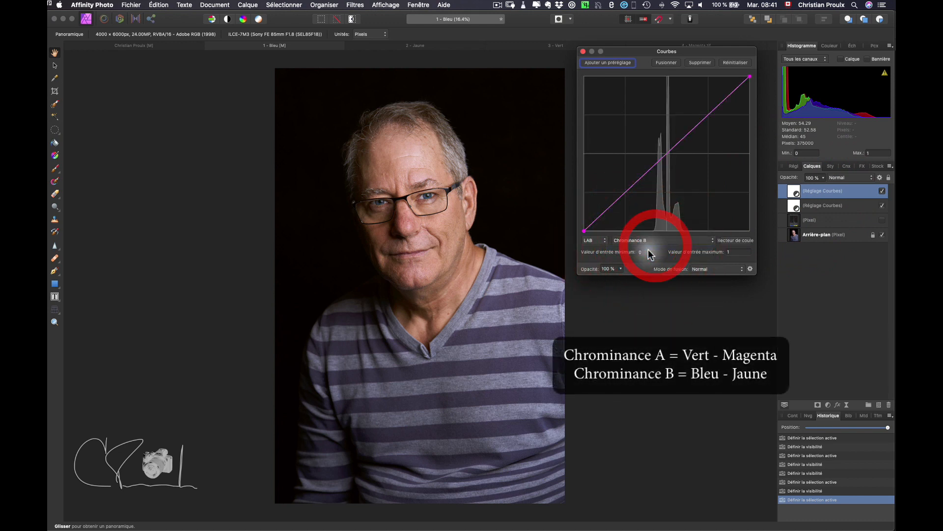
click(656, 240)
click(656, 247)
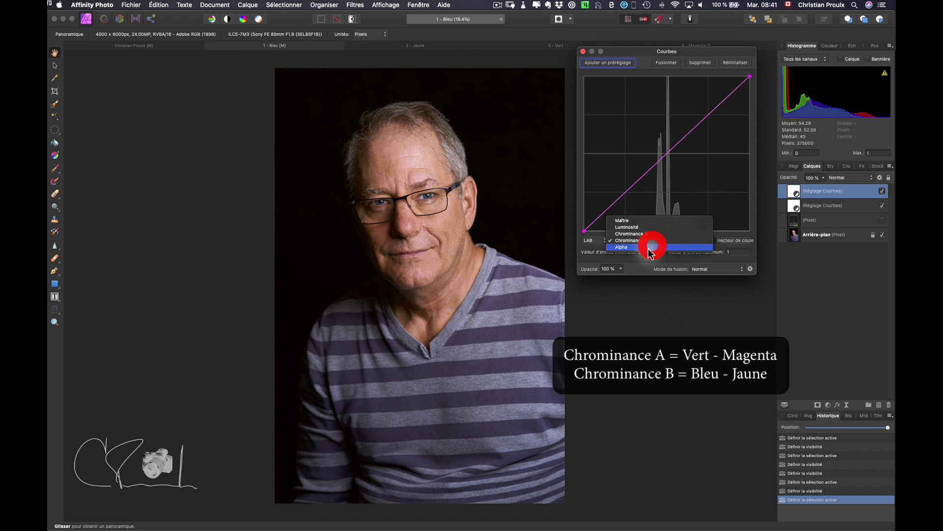
Examine the upper adjustment's Chrominance A channel again and switch the curve display to Luminosité.
click(655, 240)
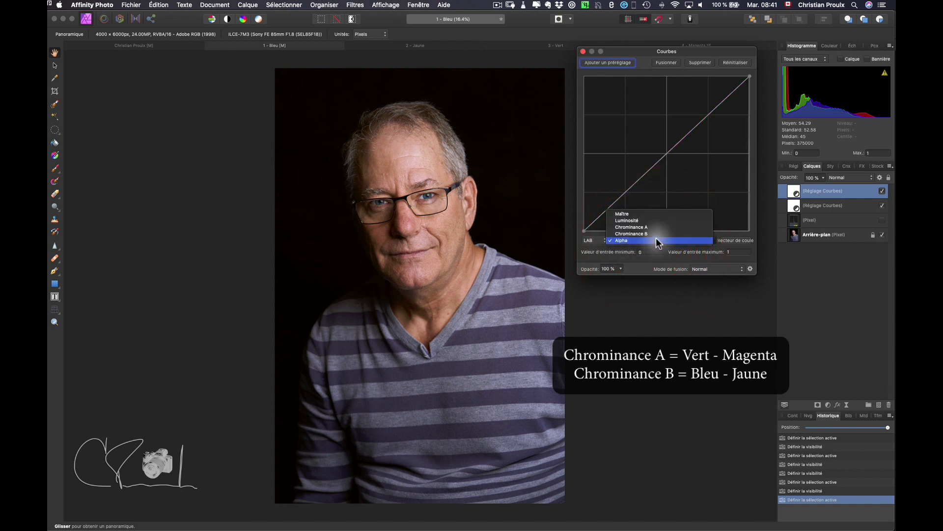
click(650, 228)
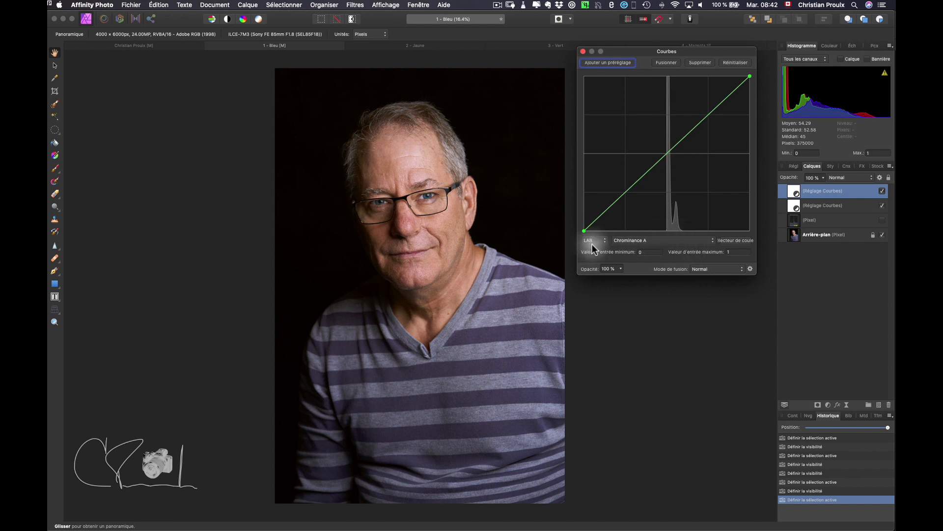
click(659, 240)
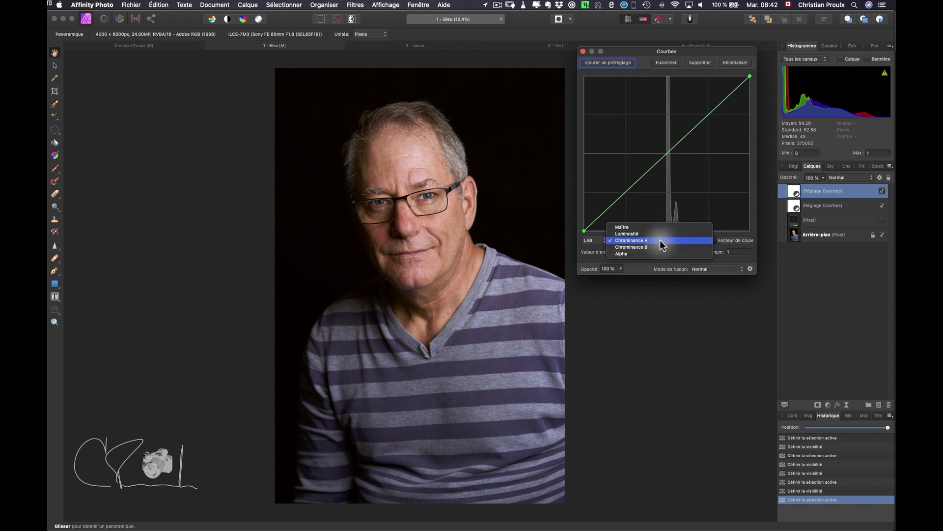
click(656, 233)
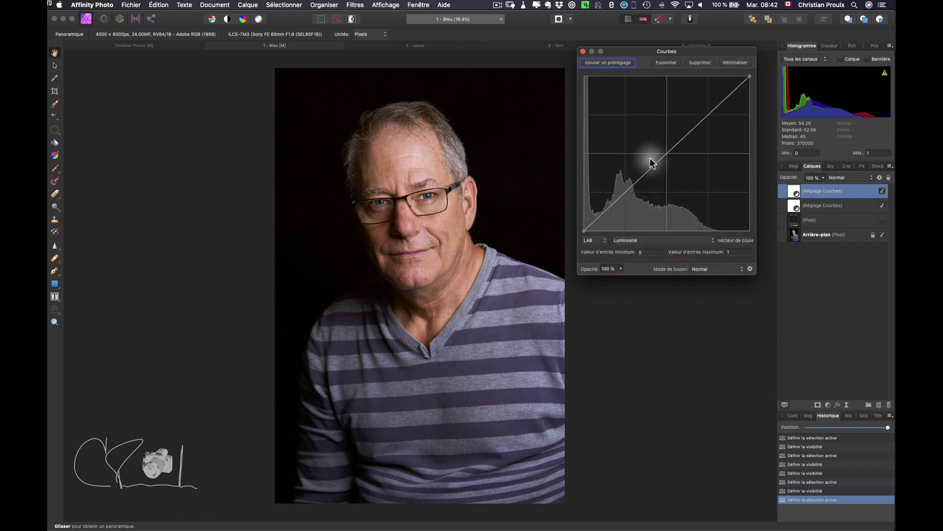
Close the curves dialog, switch to the 2 - Jaune document and display its upper Courbes adjustment's Chrominance A curve.
click(584, 52)
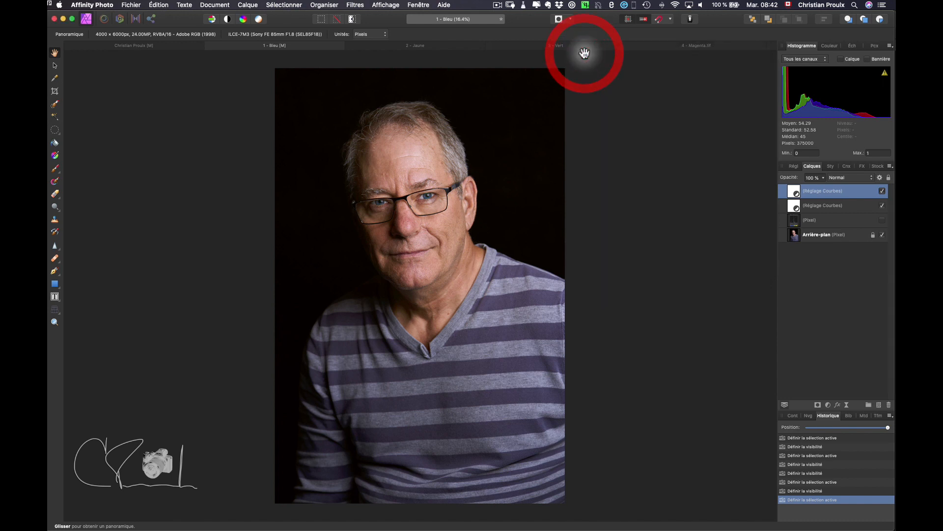
click(469, 43)
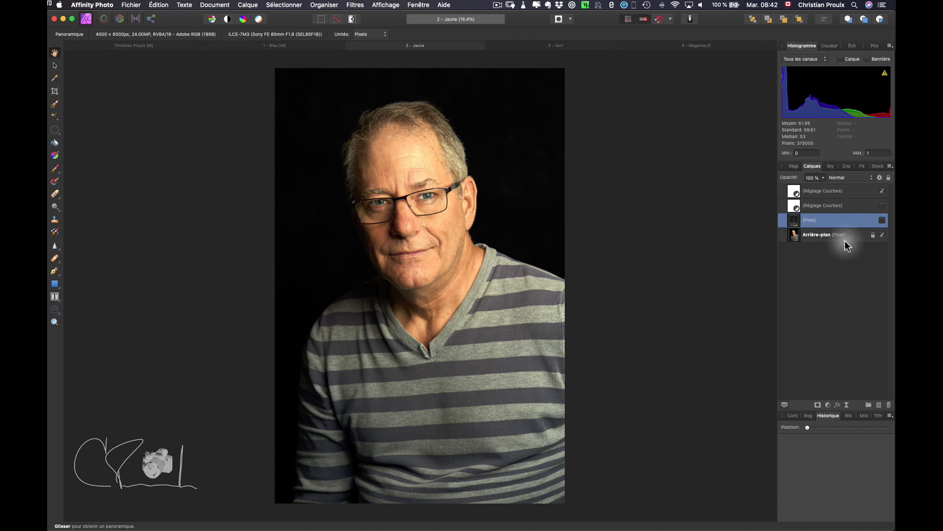
double_click(794, 192)
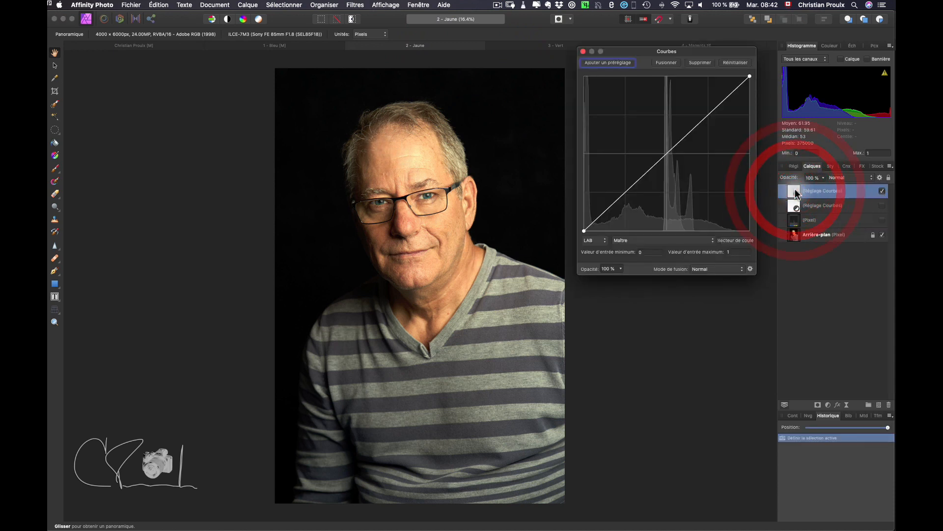
click(654, 240)
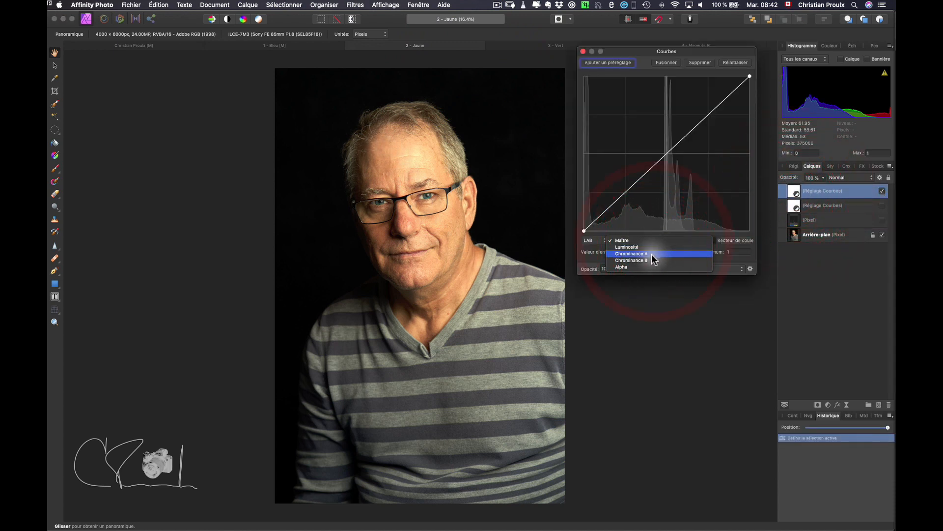
click(652, 254)
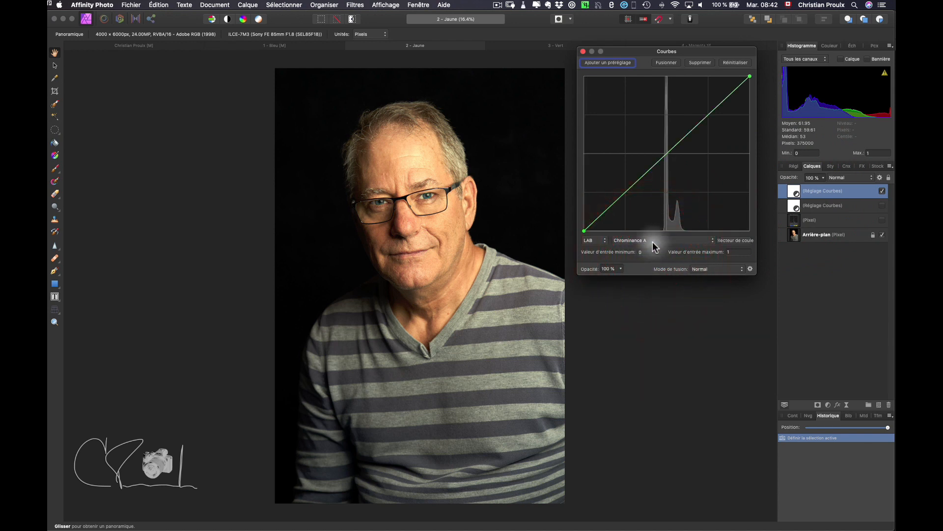
Examine the upper adjustment's Chrominance B channel, showing and then hiding the pixel layer with the blue-yellow reference diagram.
click(653, 242)
click(652, 246)
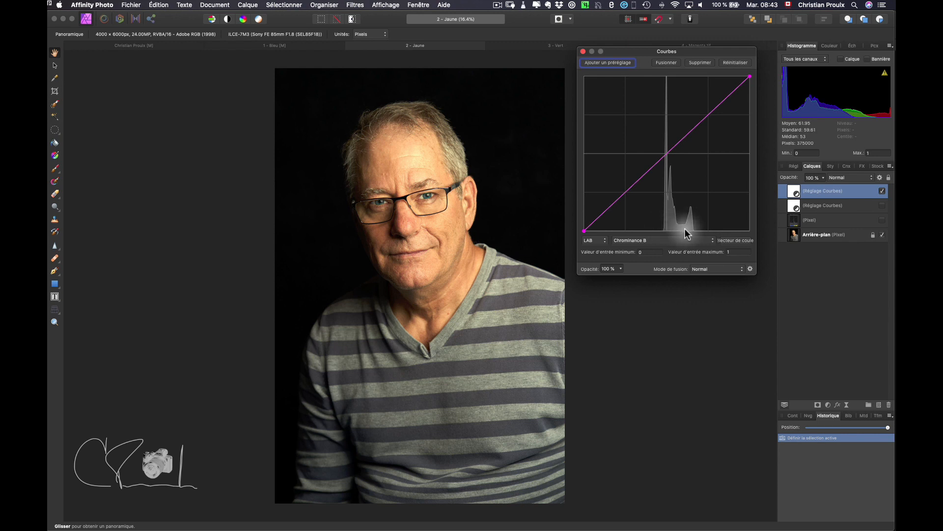
click(883, 219)
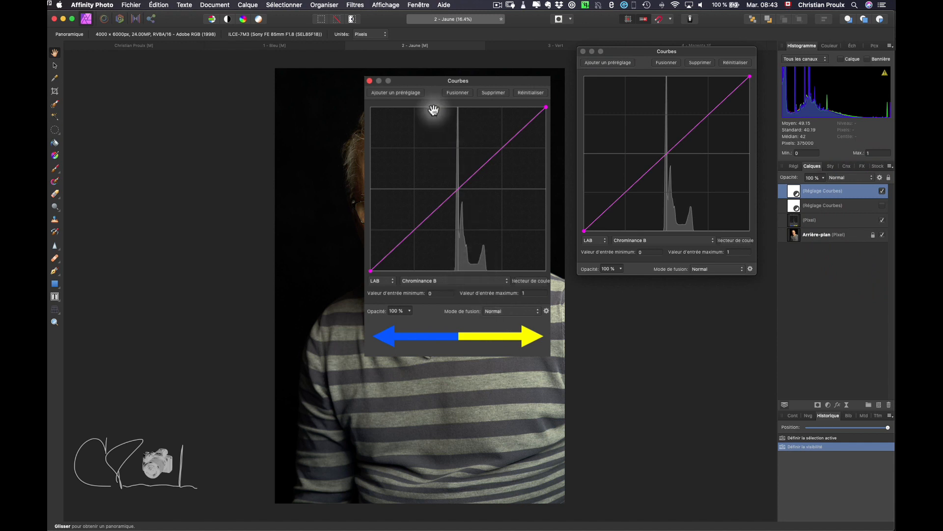
click(883, 221)
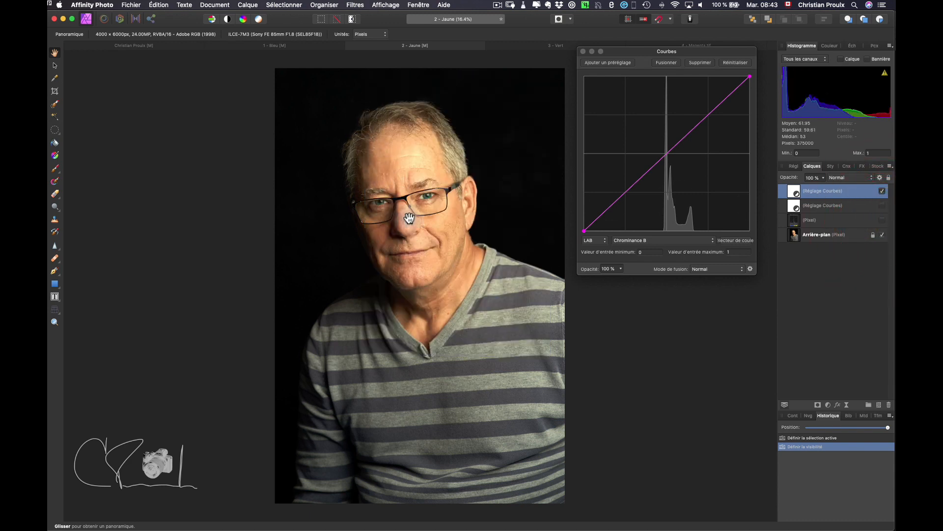
Make the lower Courbes adjustment visible and inspect its Chrominance A and Chrominance B curves.
click(883, 206)
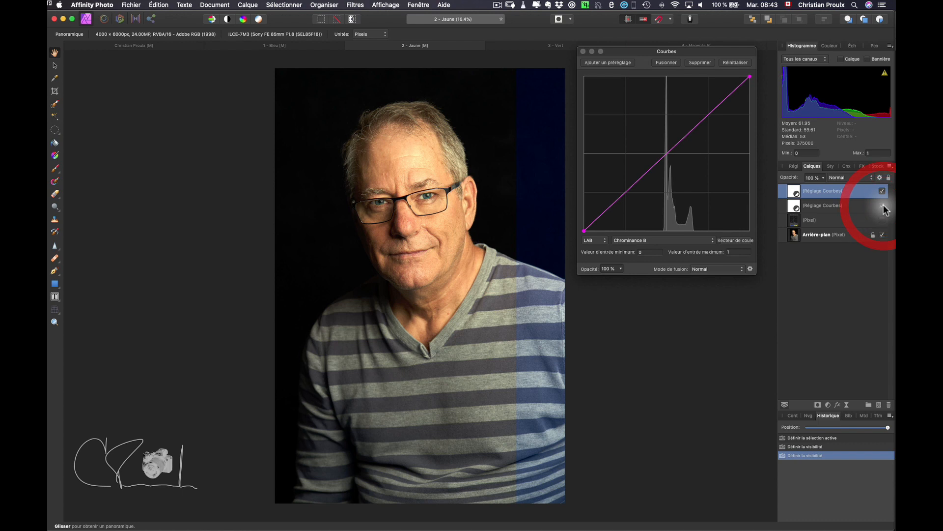
click(795, 207)
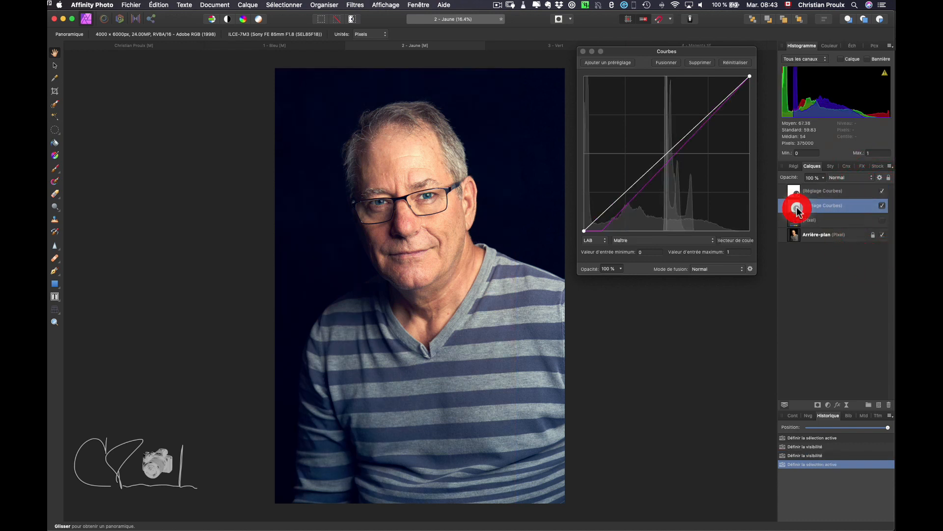
click(665, 239)
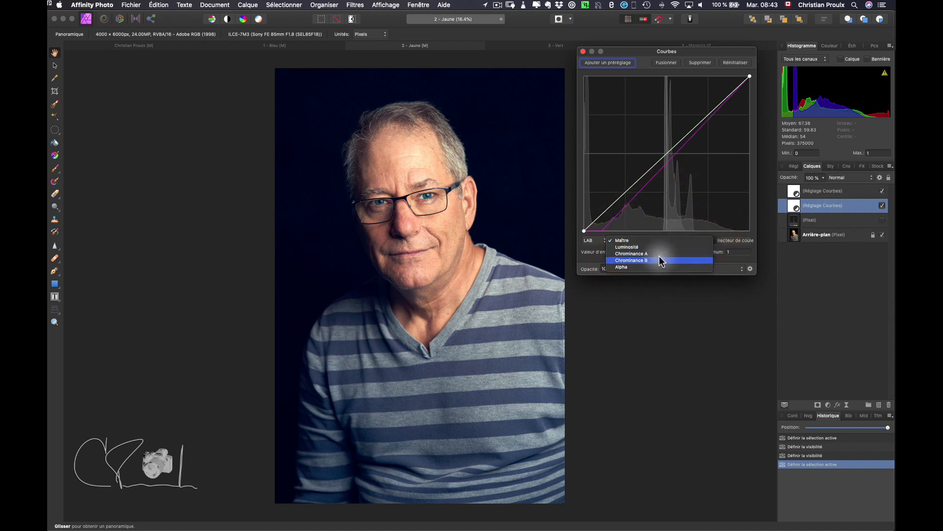
click(659, 254)
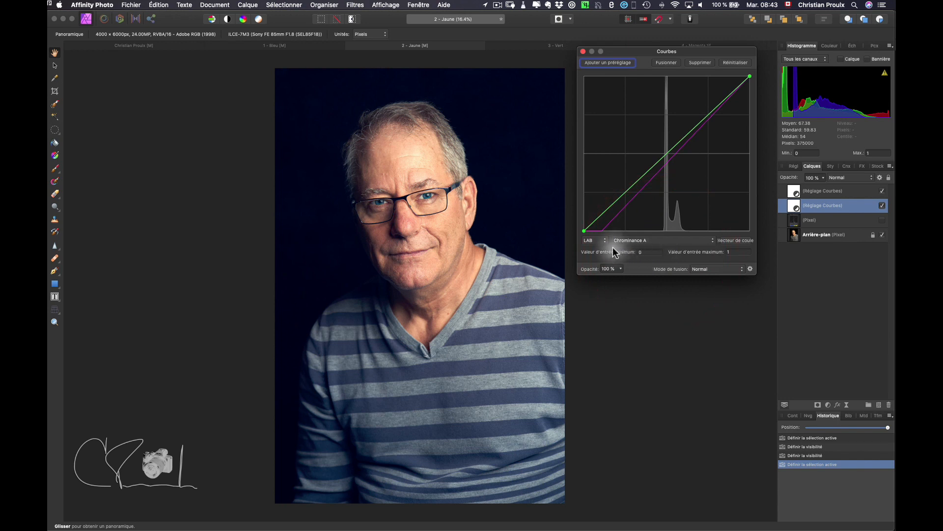
click(654, 241)
click(653, 247)
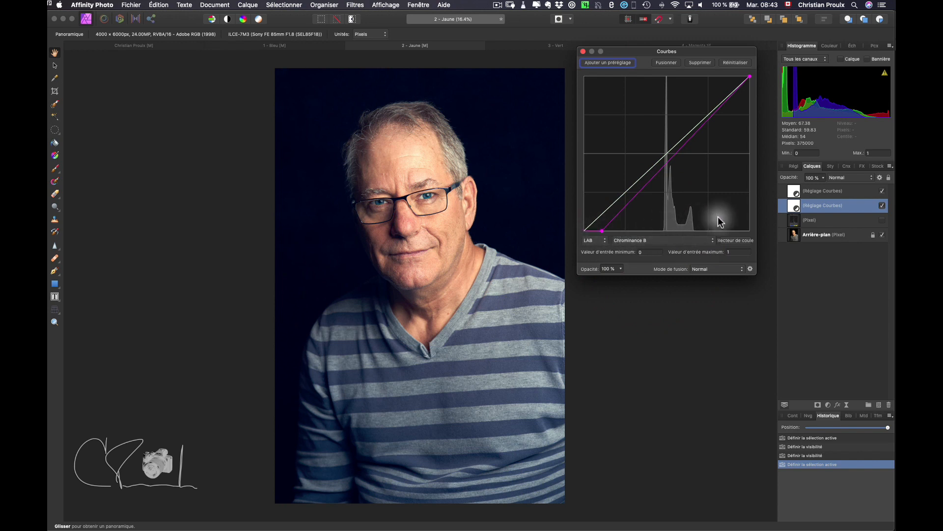
Examine the Chrominance B histogram in the upper Courbes adjustment with the lower correction enabled.
click(795, 189)
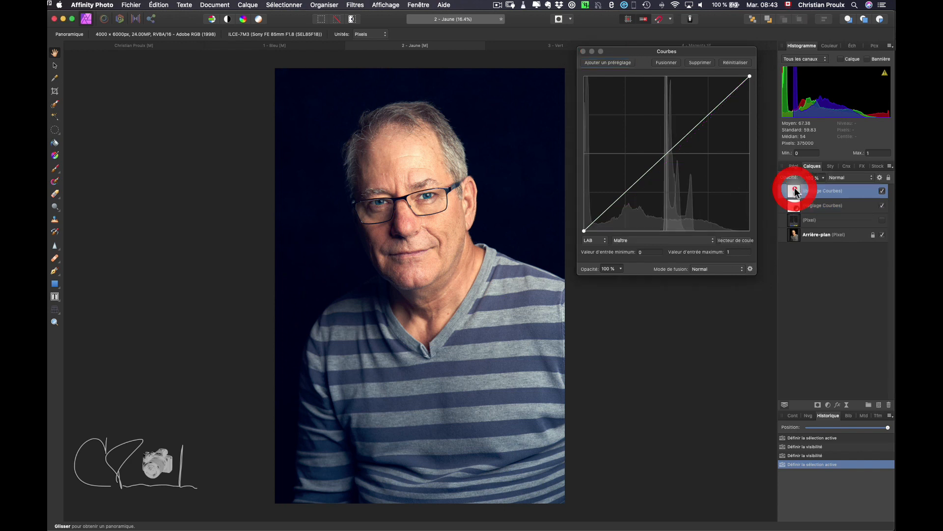
click(668, 240)
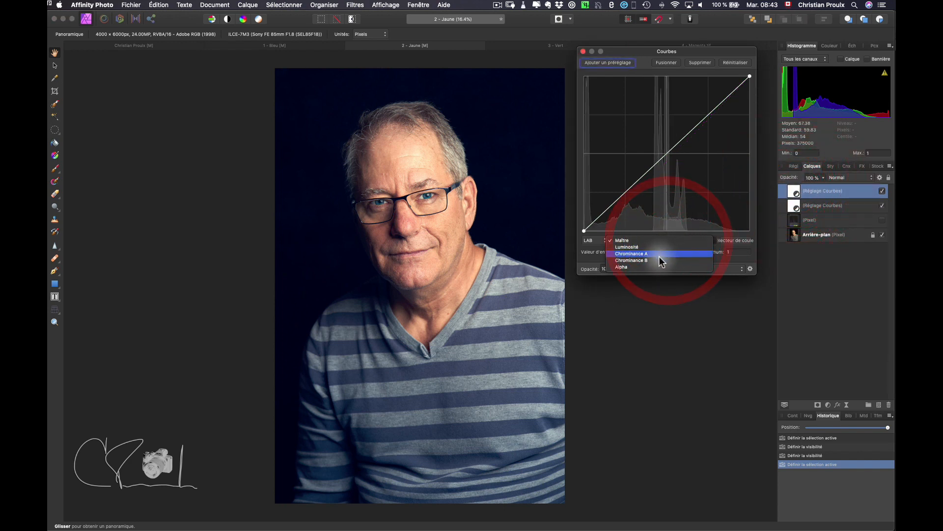
click(661, 261)
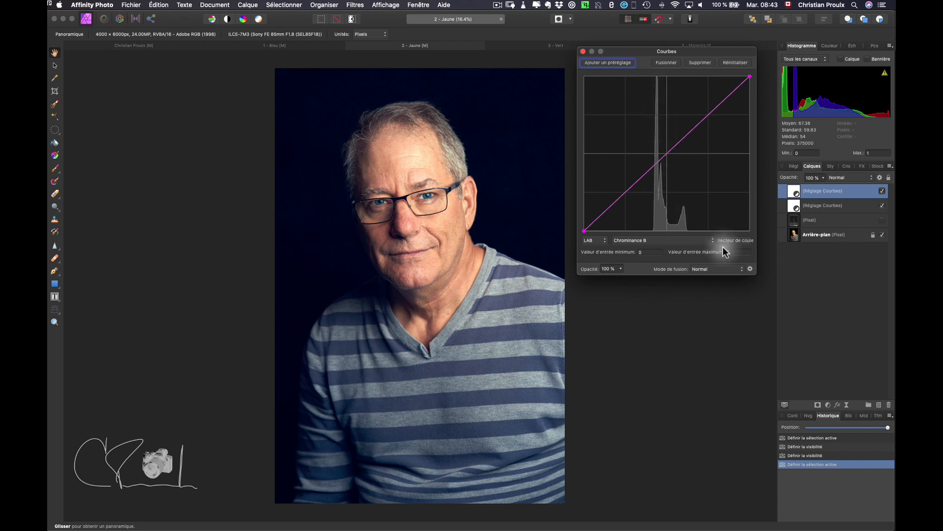
Reduce the lower adjustment's Chrominance B correction by moving the curve's low-end node slightly back toward zero input.
click(795, 206)
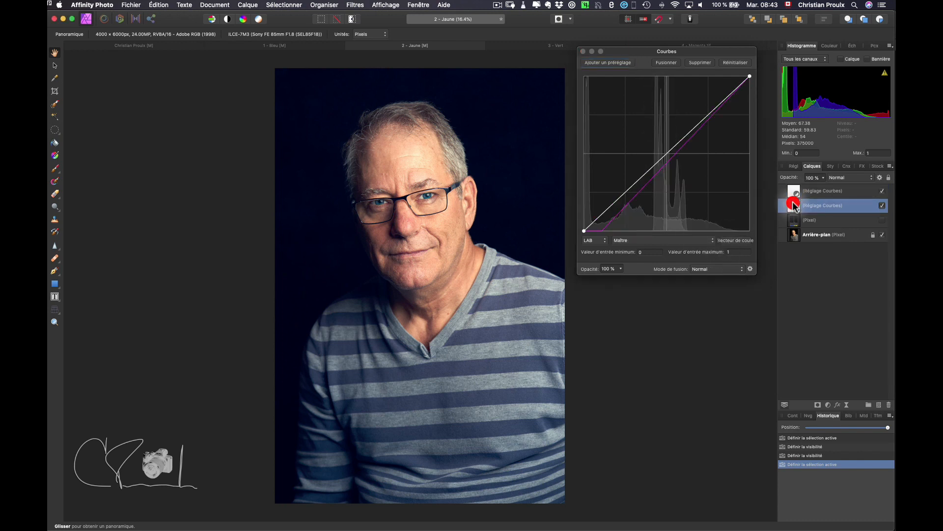
click(649, 239)
click(650, 259)
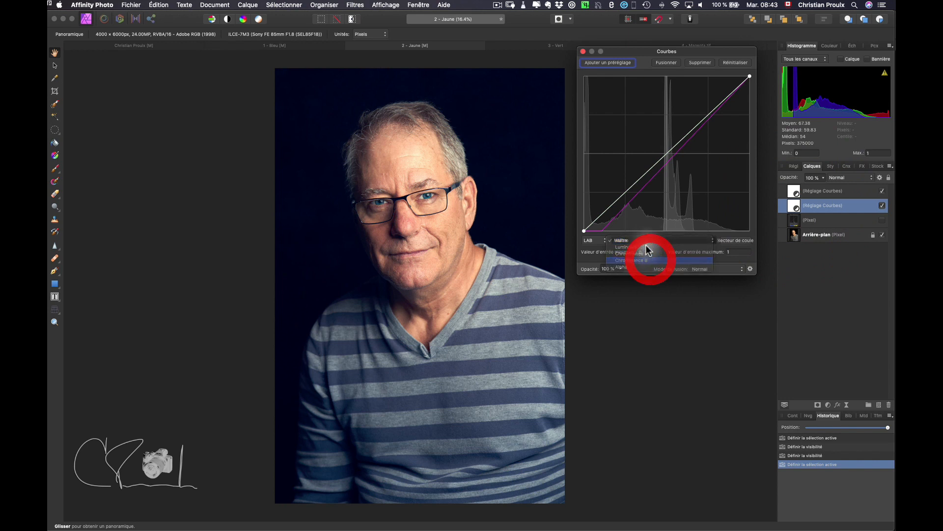
click(600, 232)
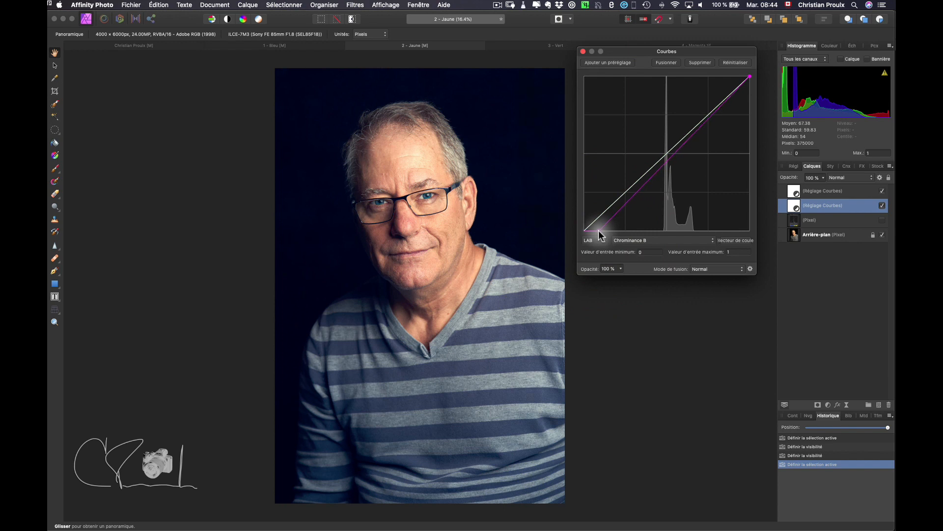
click(598, 230)
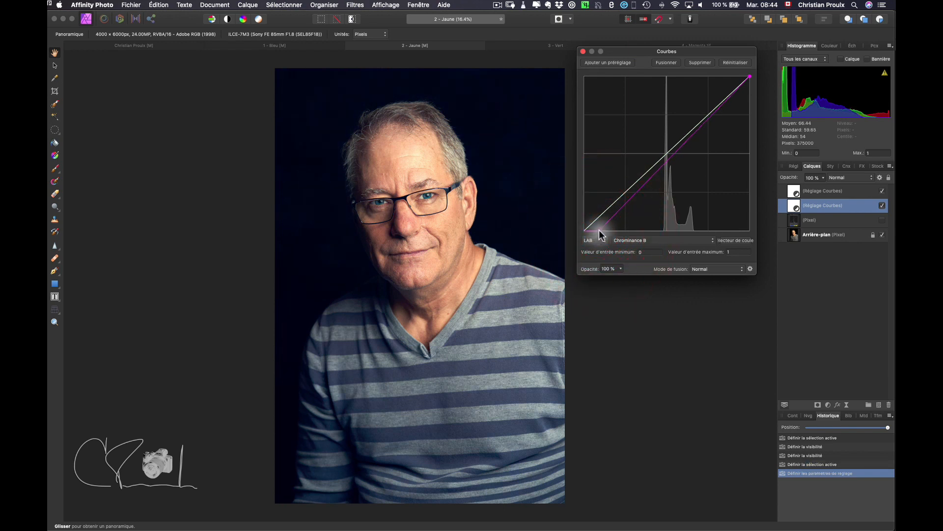
drag(600, 230, 597, 230)
click(595, 230)
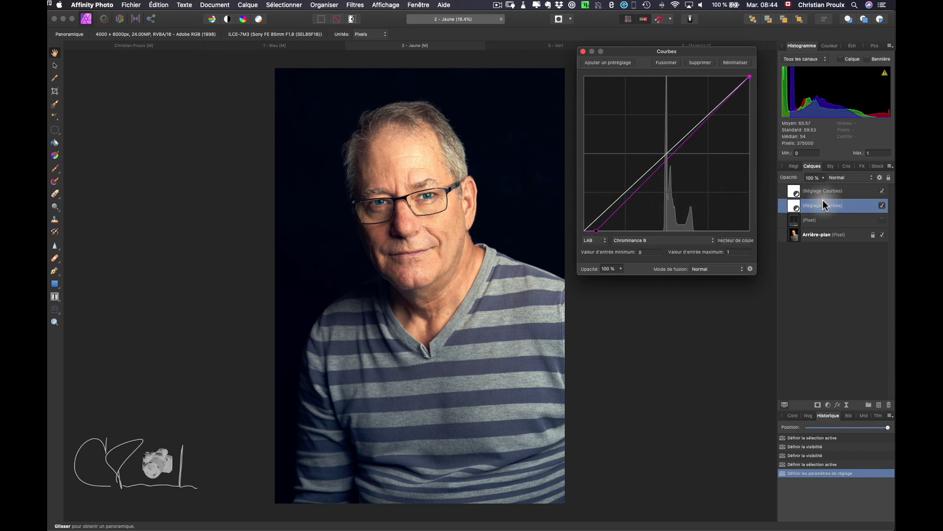
Check the upper Courbes adjustment's Chrominance B histogram against the portrait, and close the curves dialog.
click(794, 191)
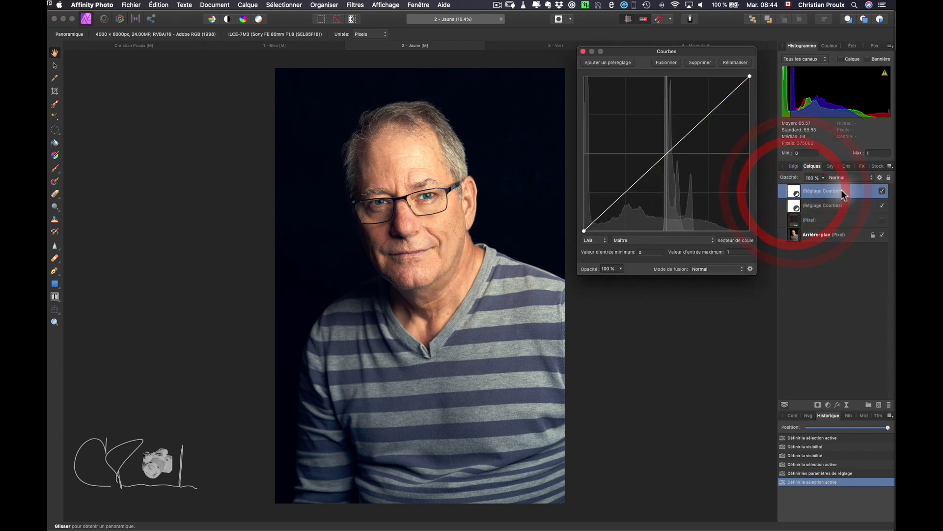
click(662, 240)
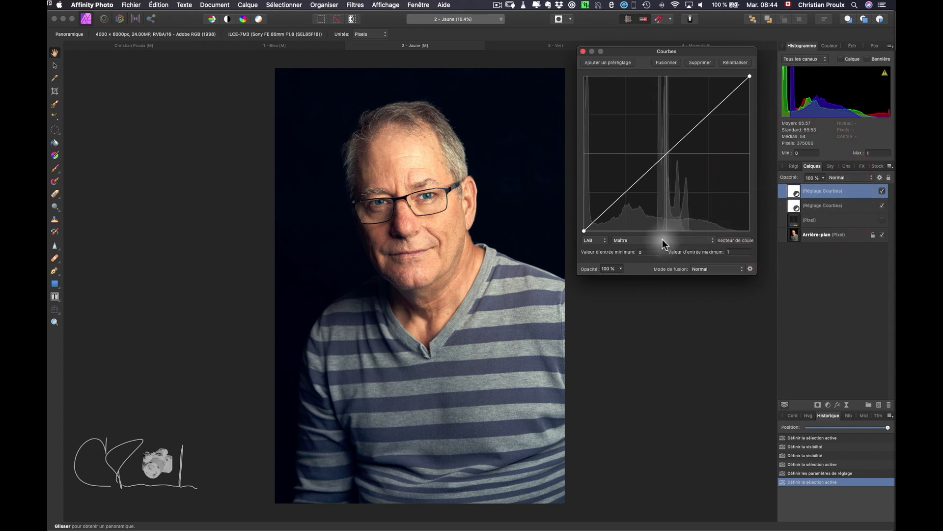
click(653, 260)
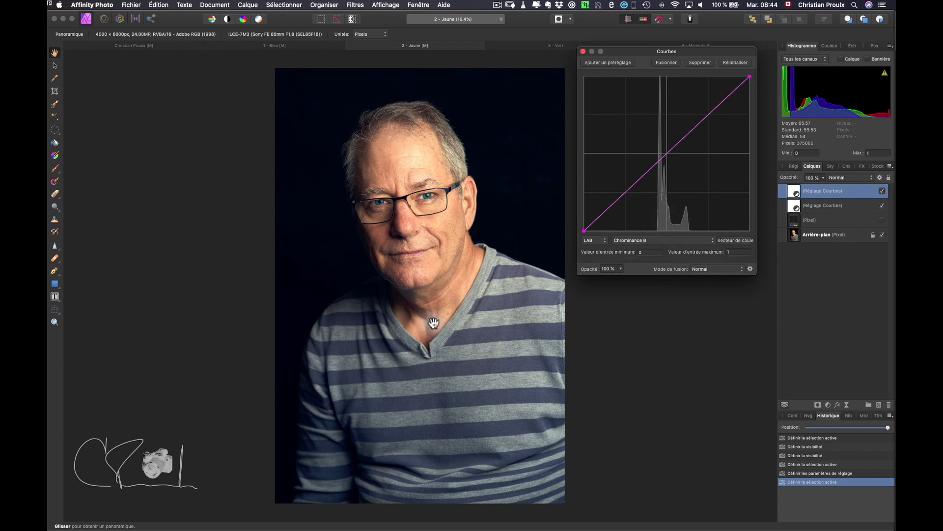
click(582, 51)
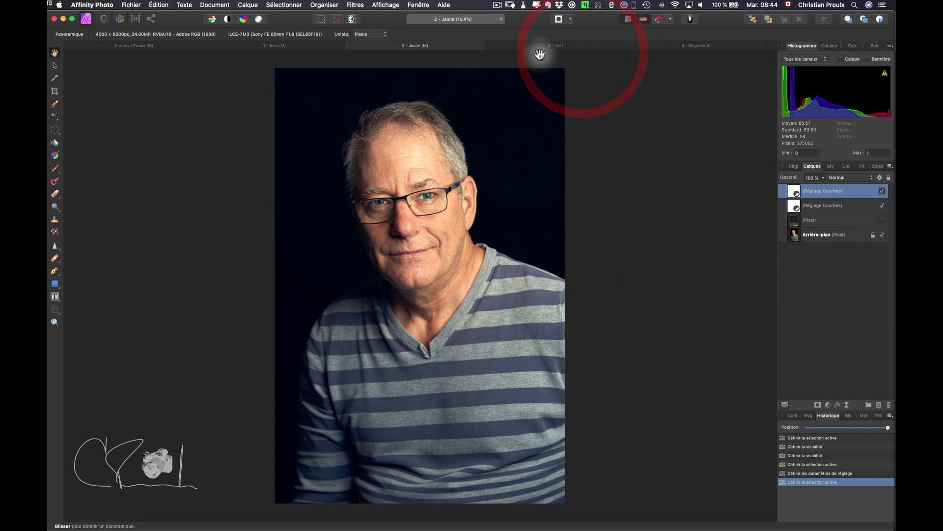
Switch to the 3 - Vert document and view the pixel layer's green-magenta reference diagram, hiding it again.
click(552, 46)
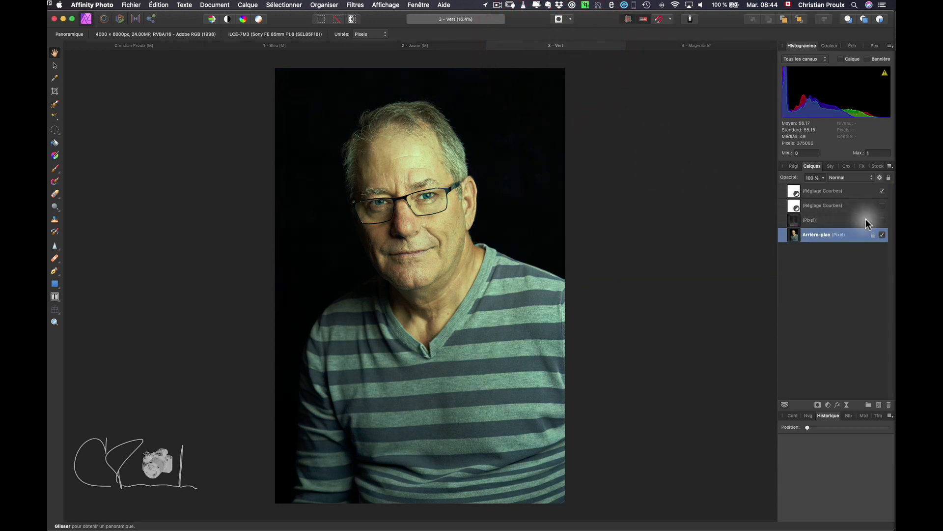
click(883, 221)
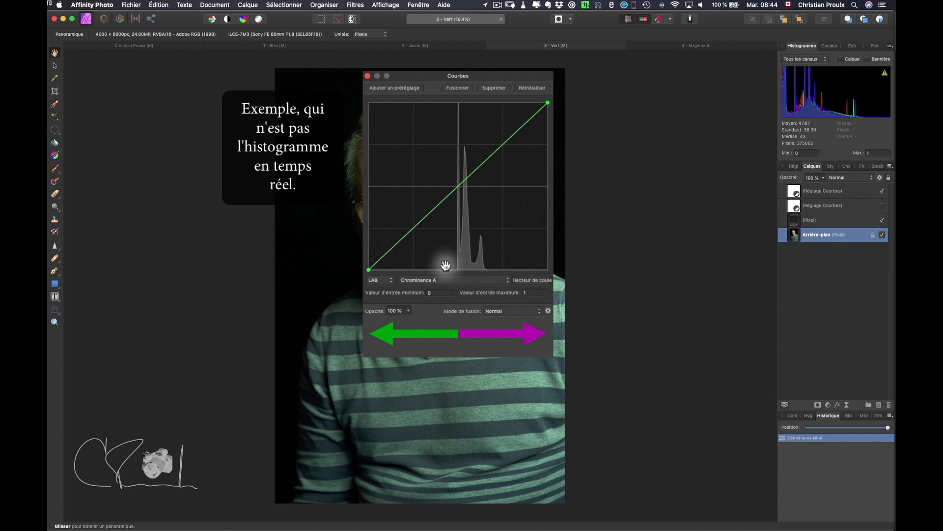
click(368, 76)
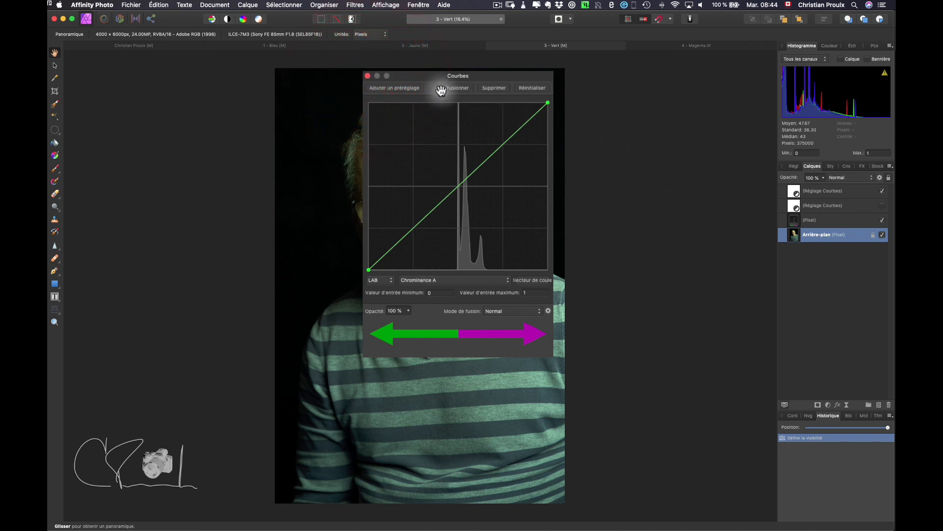
click(883, 221)
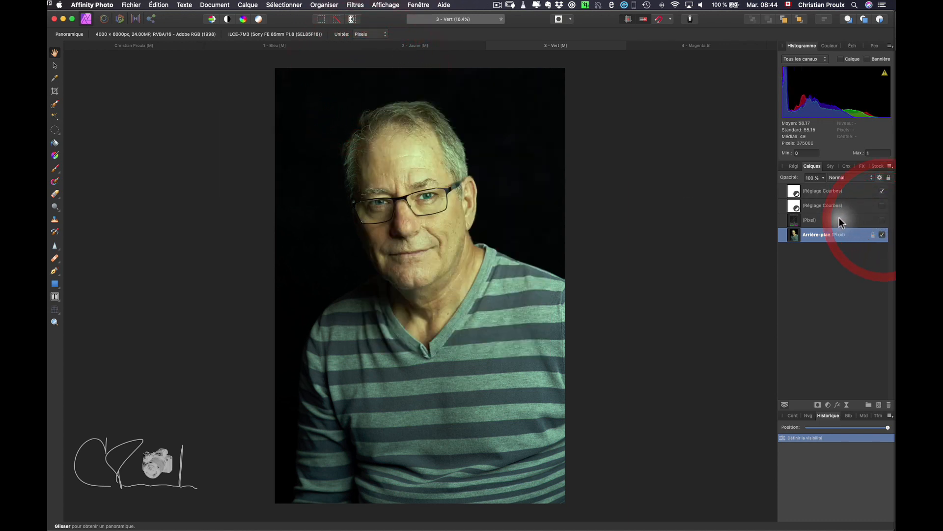
Open the upper Courbes adjustment of 3 - Vert and examine its Chrominance A histogram.
double_click(797, 193)
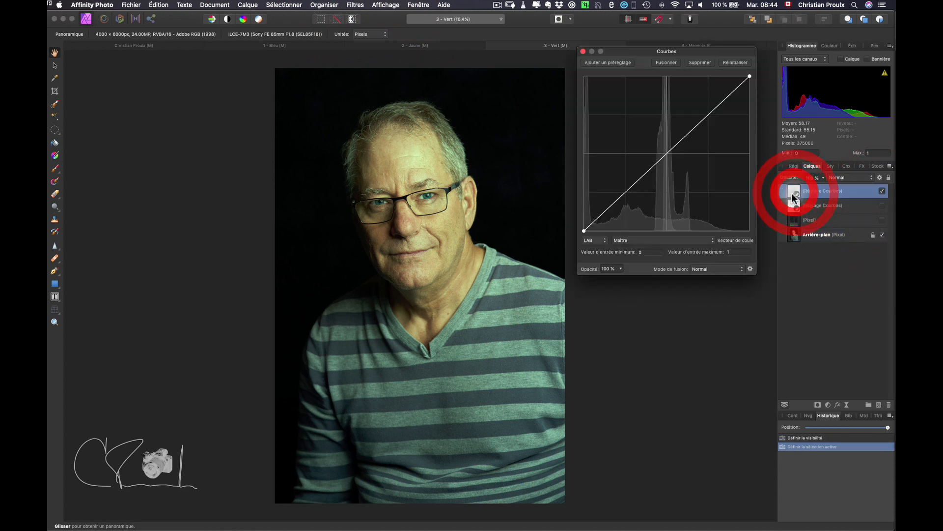
click(667, 240)
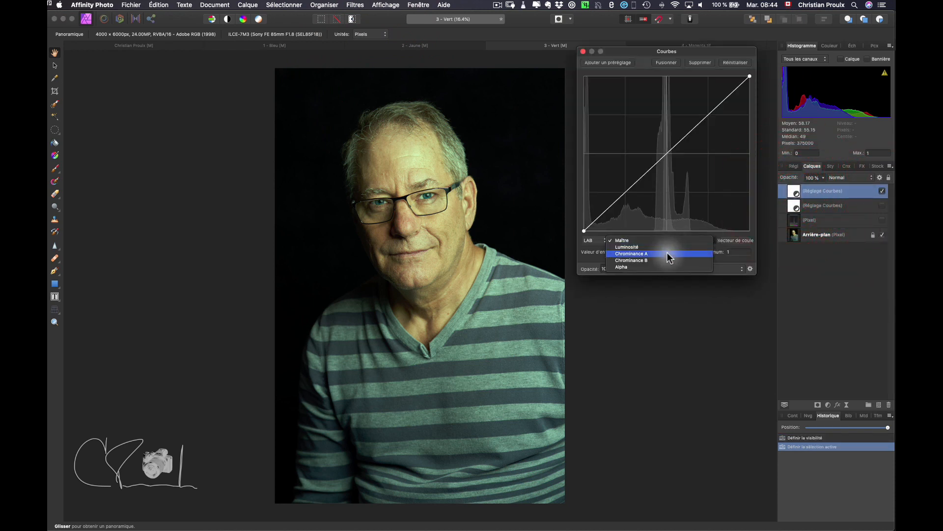
click(667, 257)
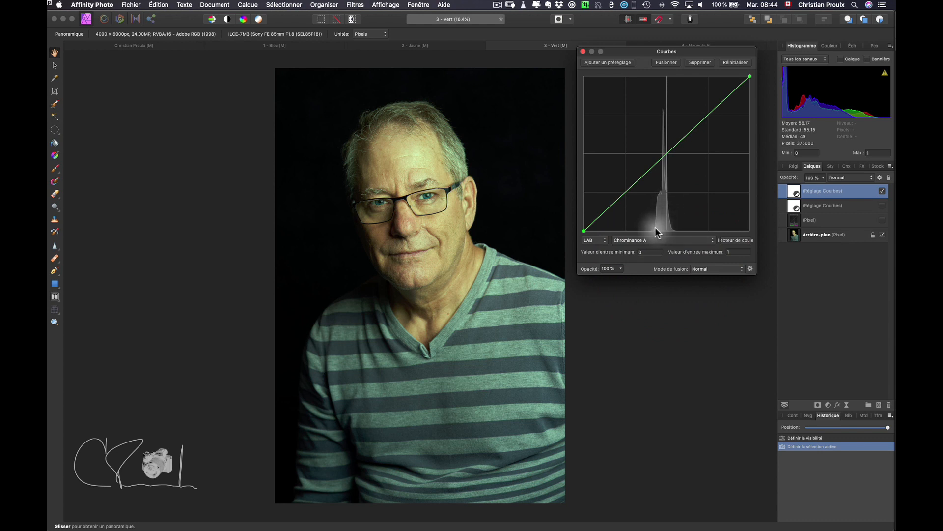
Make the lower Courbes adjustment visible and open its LAB curve on Chrominance A to examine the green cast correction.
click(882, 206)
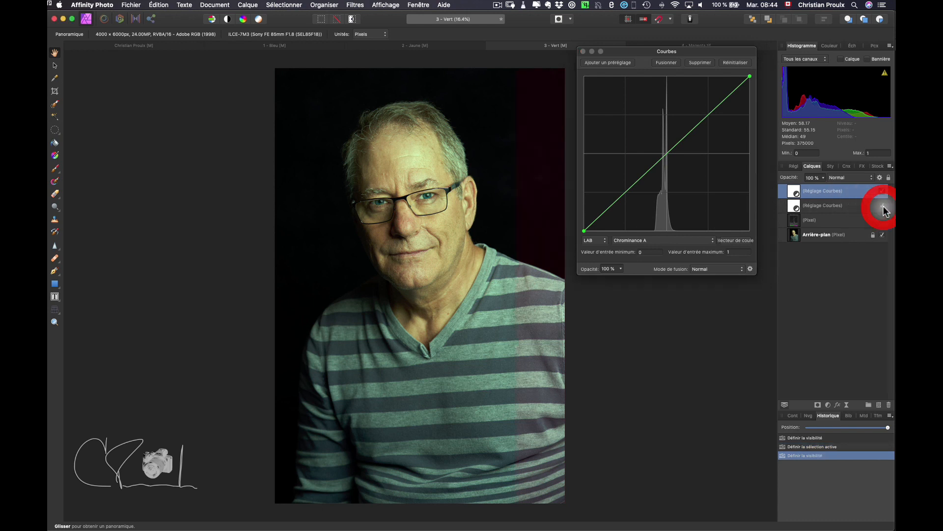
click(795, 207)
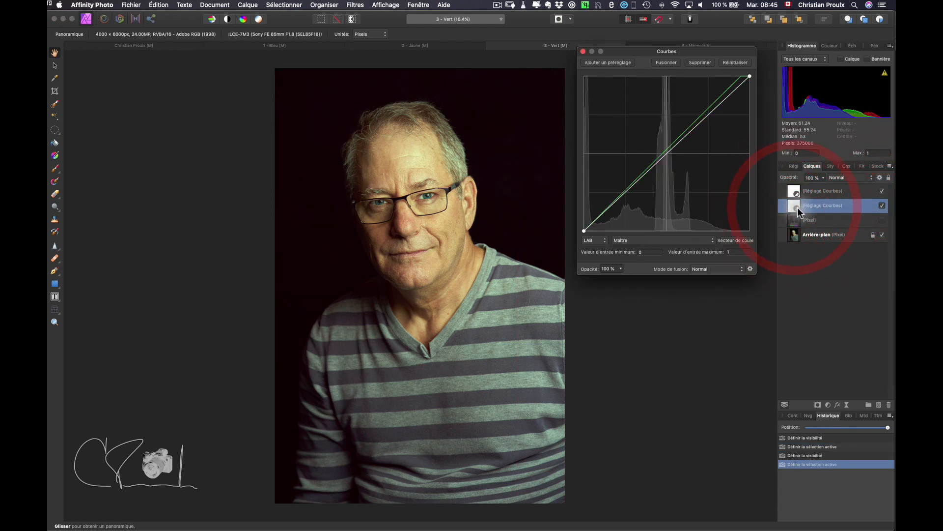
click(658, 242)
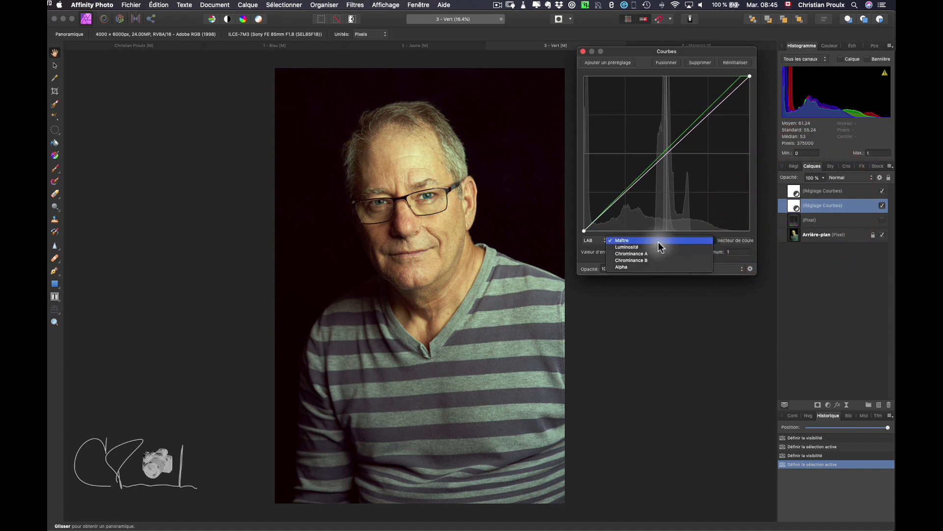
click(658, 249)
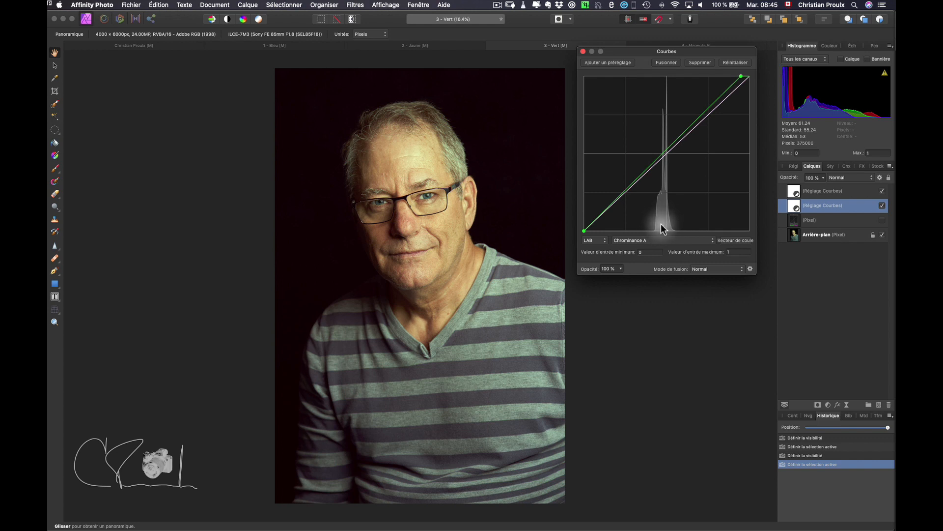
On the upper Courbes adjustment's Chrominance A curve, anchor a node at the midpoint and pull the lower-quarter node below the diagonal.
click(795, 192)
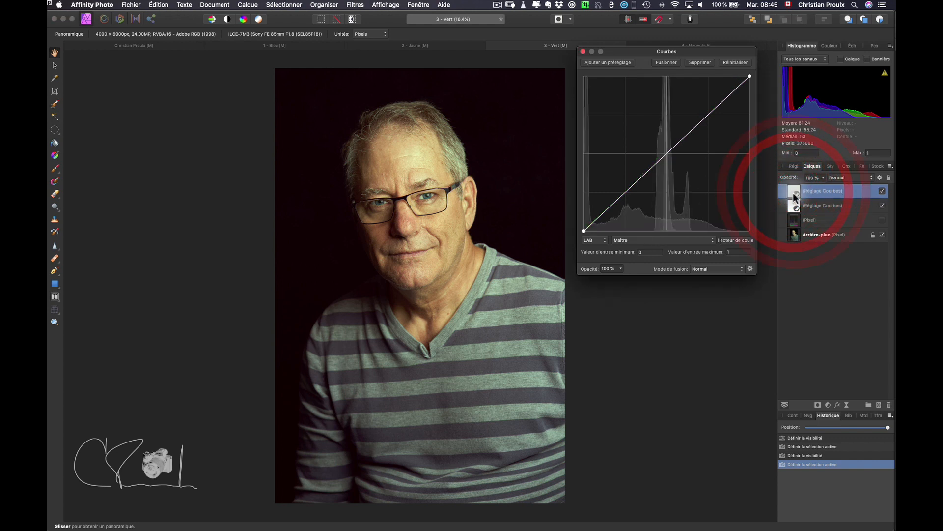
click(668, 240)
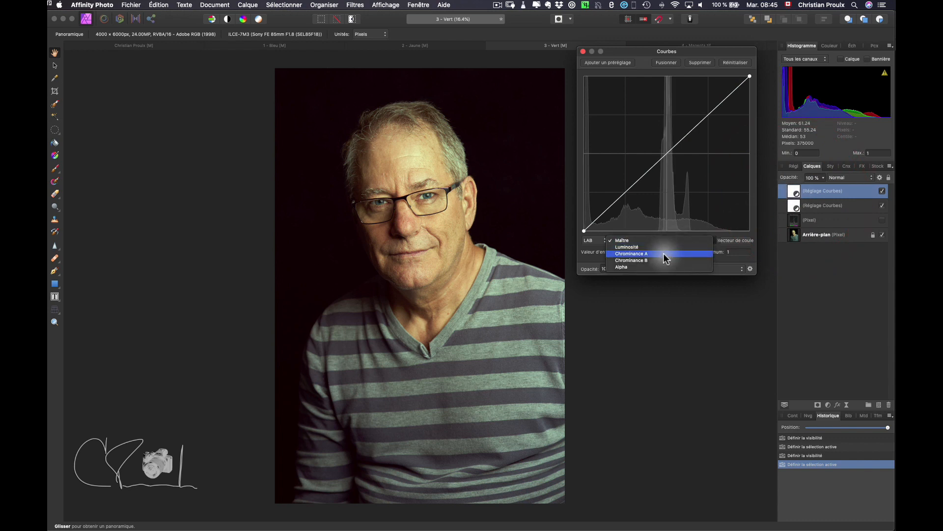
click(664, 254)
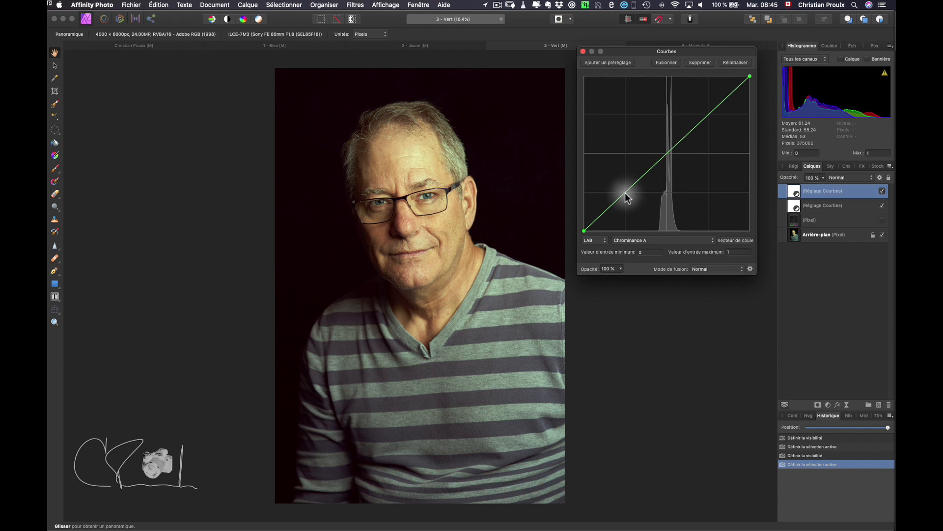
click(667, 153)
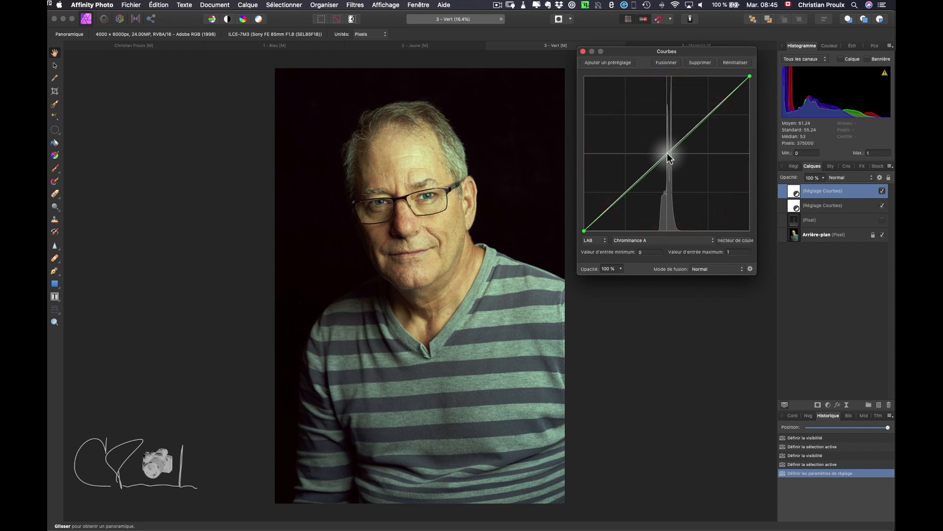
click(626, 194)
mouse_move(624, 190)
mouse_down()
mouse_move(629, 213)
mouse_move(627, 206)
mouse_up()
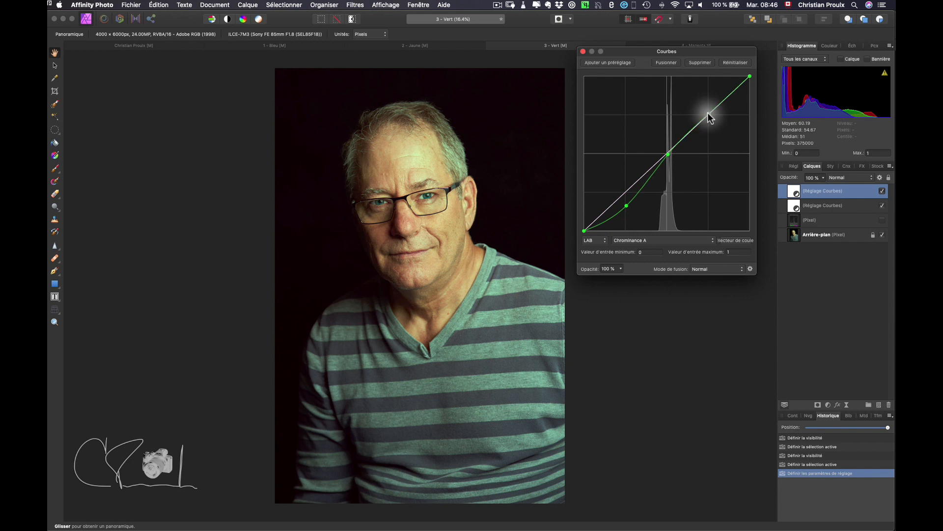
Raise the Chrominance A curve's upper-quarter node slightly, ease the lower-quarter node back toward the diagonal, and close the curves dialog.
mouse_move(708, 113)
mouse_down()
mouse_move(707, 122)
mouse_move(710, 110)
mouse_up()
click(627, 205)
drag(625, 207, 625, 197)
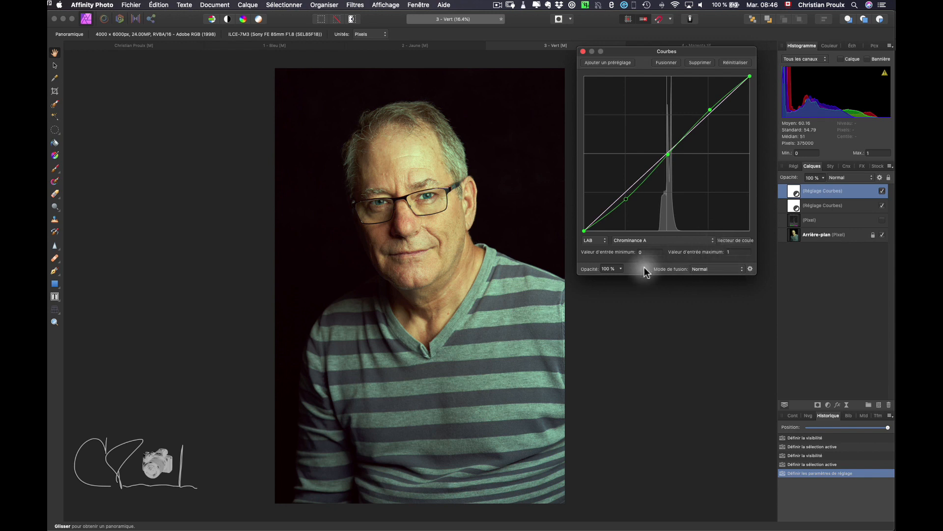
click(584, 51)
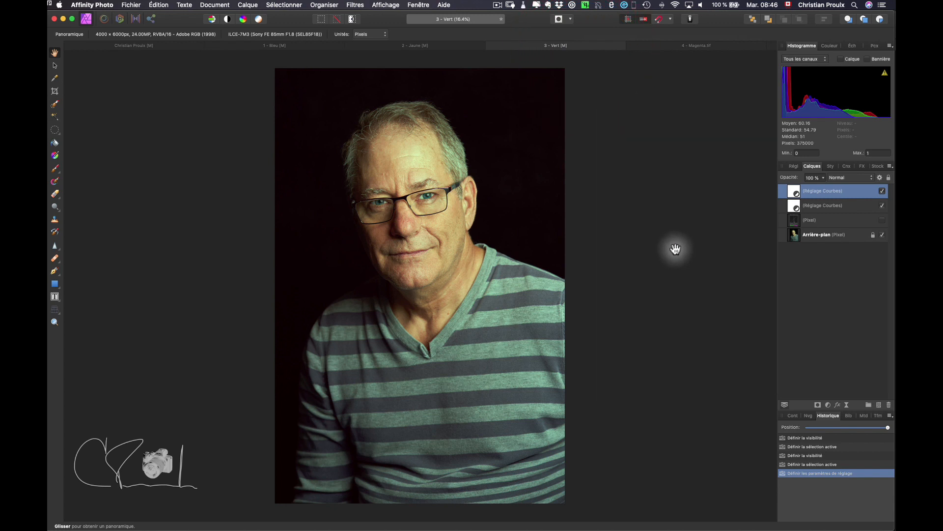